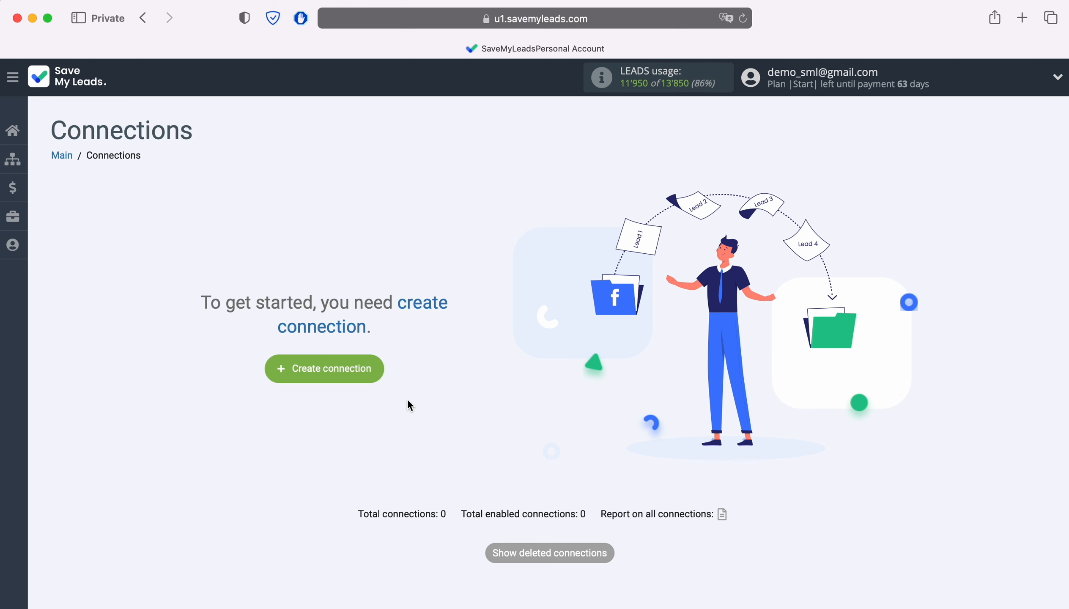
# Step: Create a connection that takes leads from Google Lead Form and passes them to the Telesign Send SMS service
pyautogui.click(377, 369)
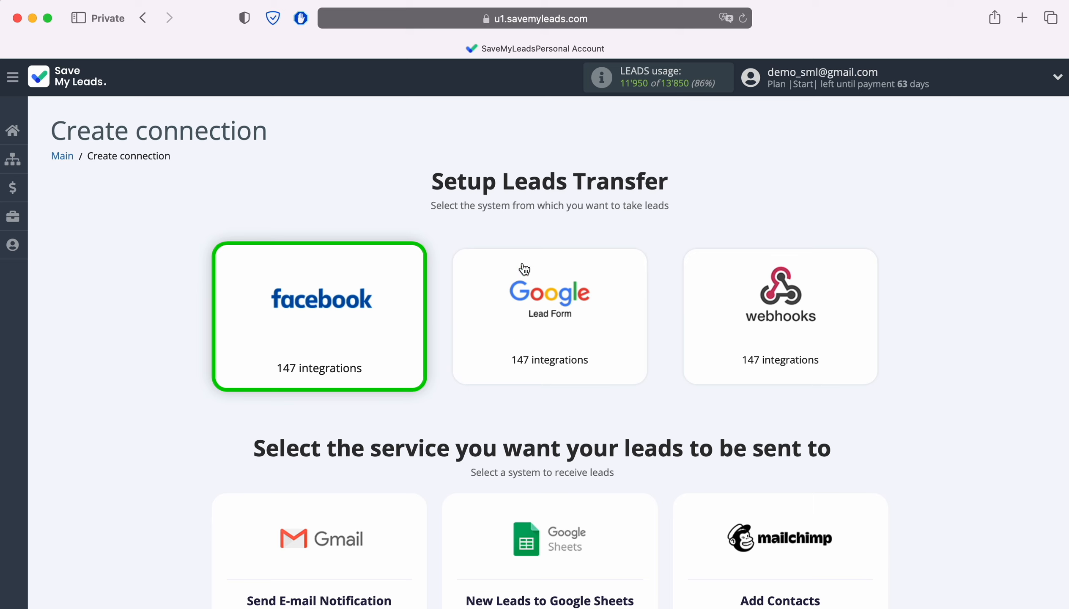
pyautogui.click(546, 342)
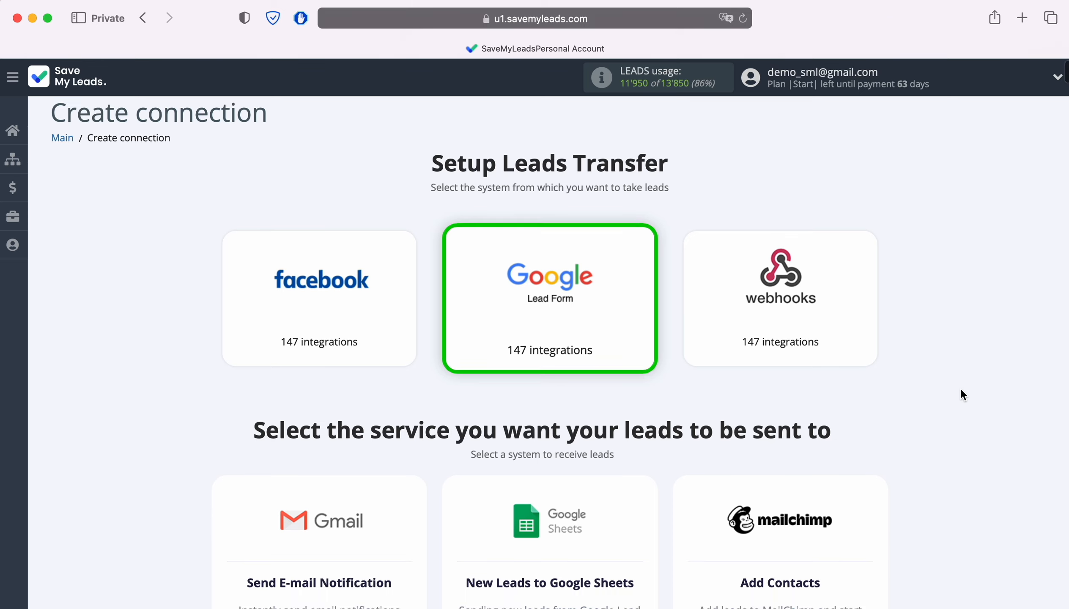
pyautogui.scroll(-15, 962, 390)
pyautogui.scroll(-20, 962, 391)
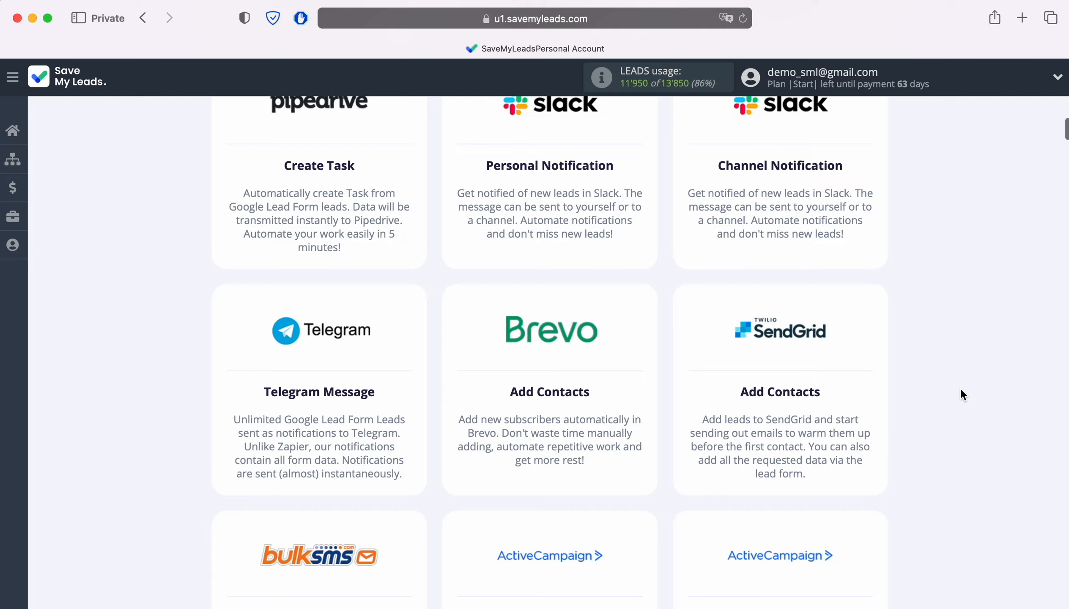
pyautogui.scroll(-20, 960, 395)
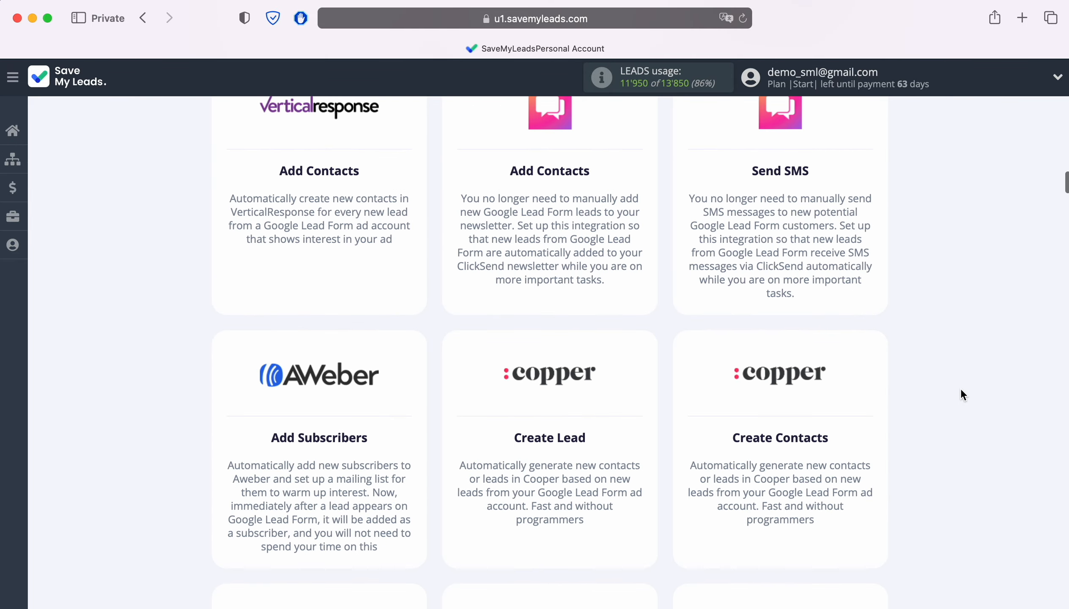
pyautogui.scroll(-20, 961, 394)
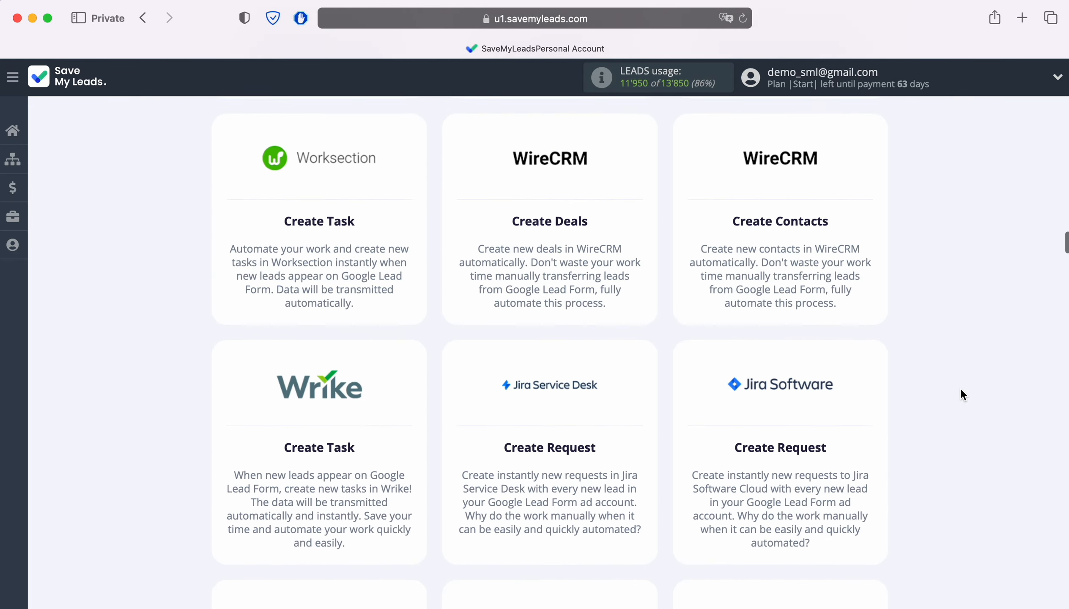
pyautogui.scroll(-20, 961, 395)
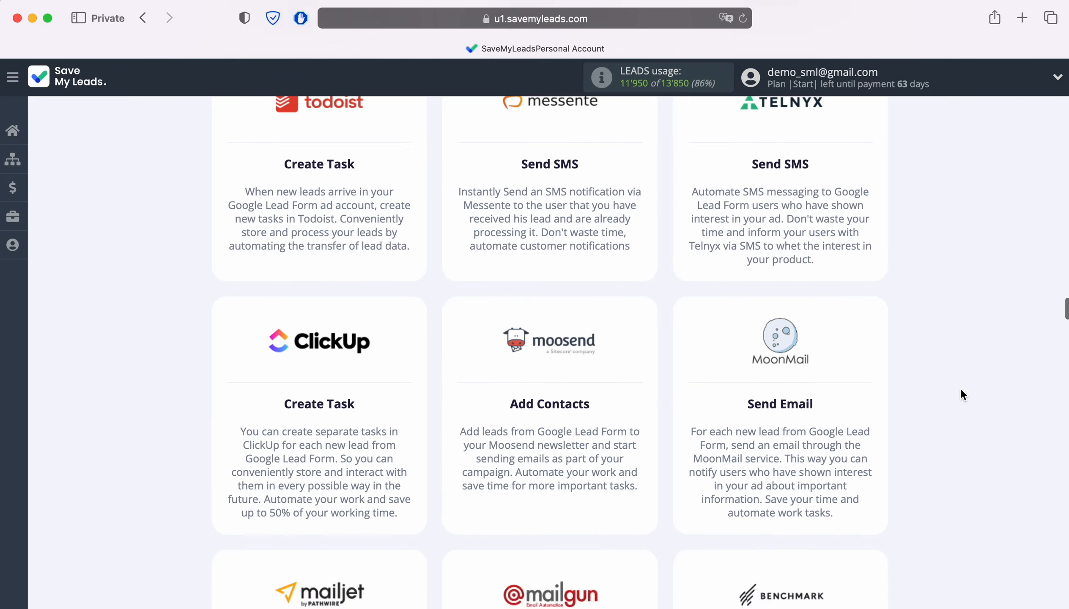
pyautogui.scroll(-20, 961, 395)
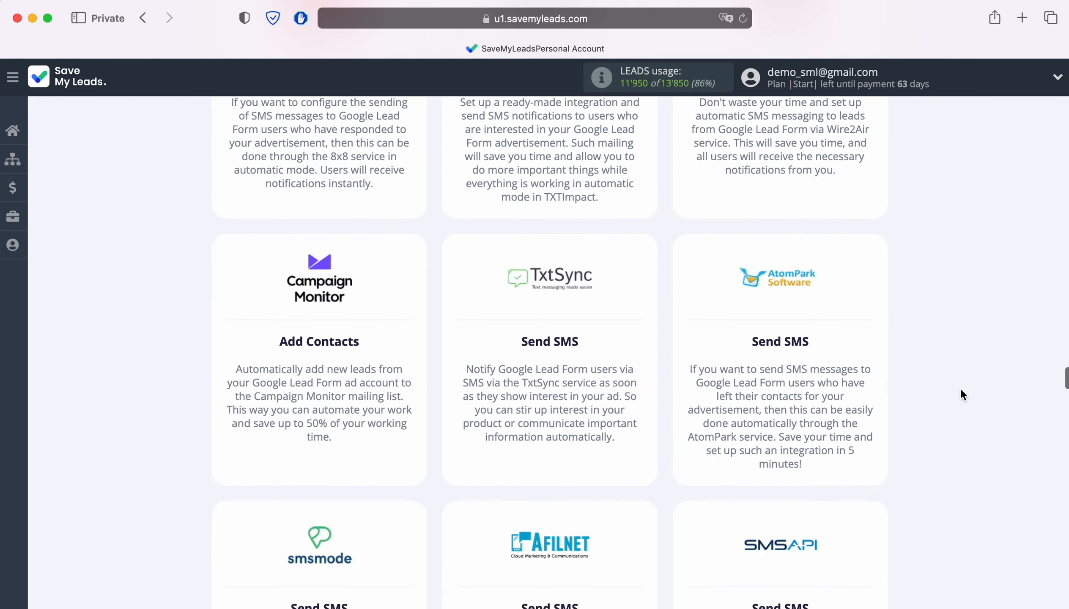
pyautogui.scroll(-20, 961, 395)
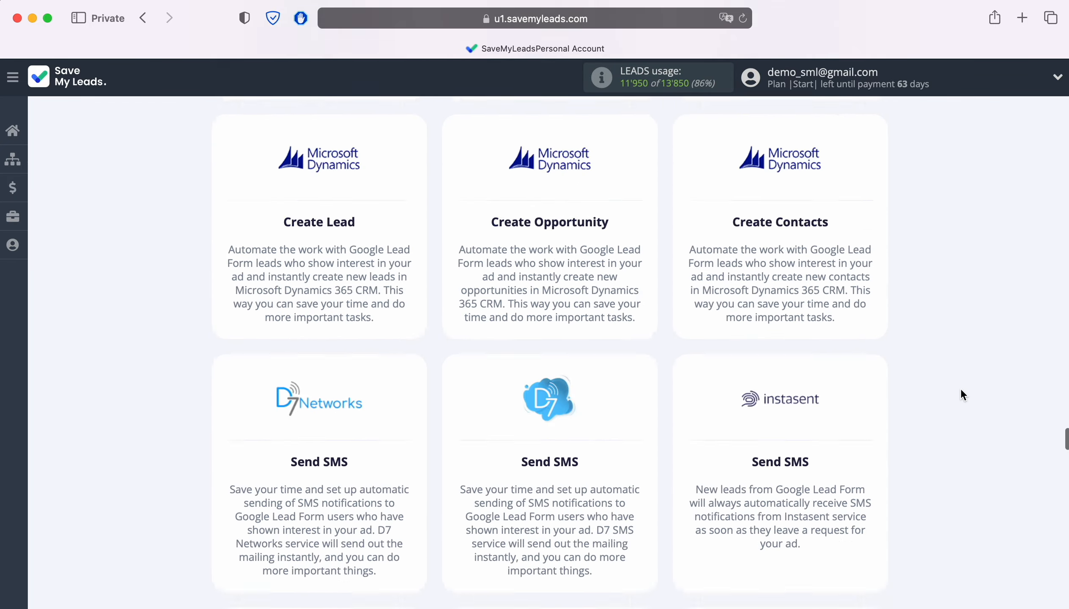
pyautogui.scroll(-20, 961, 395)
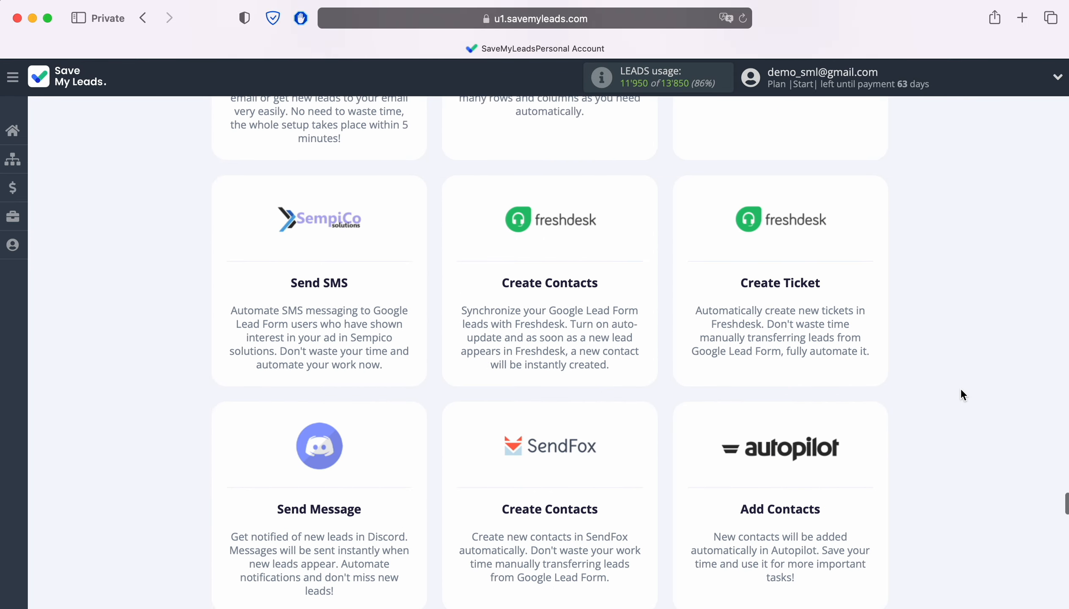
pyautogui.scroll(-15, 962, 395)
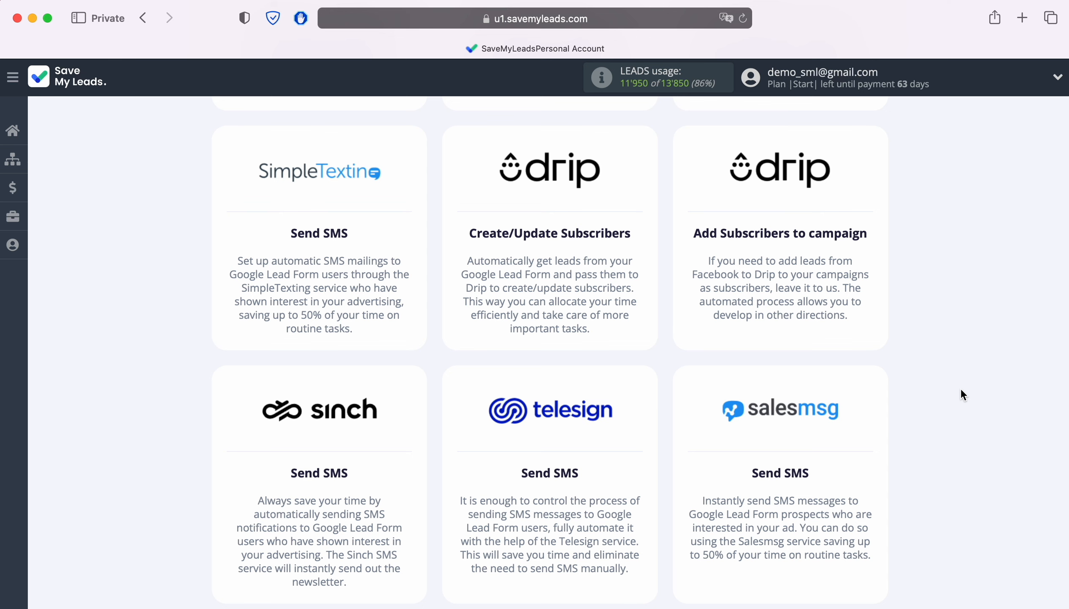
pyautogui.click(551, 429)
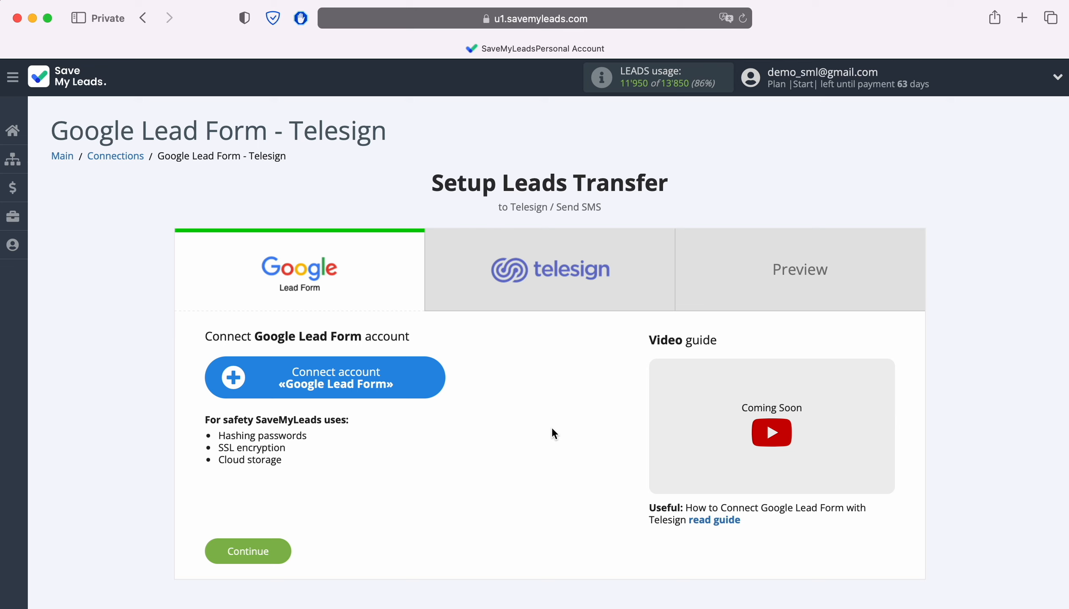
# Step: Connect a Google Lead Form account under the suggested name and select it as the account for this connection
pyautogui.click(442, 380)
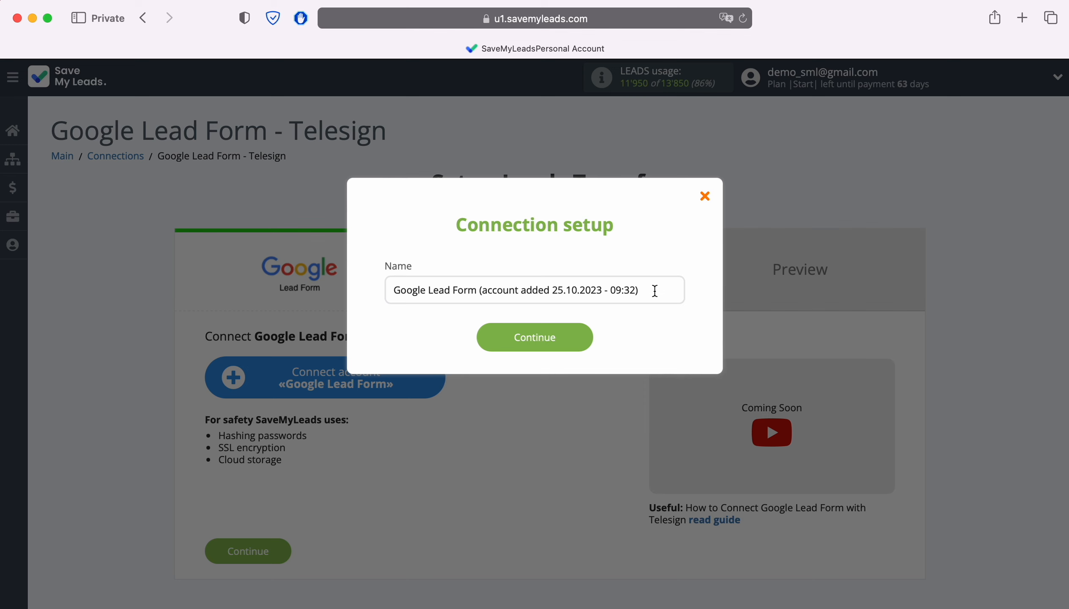
pyautogui.moveTo(654, 291); pyautogui.dragTo(393, 290)
pyautogui.click(401, 318)
pyautogui.click(588, 340)
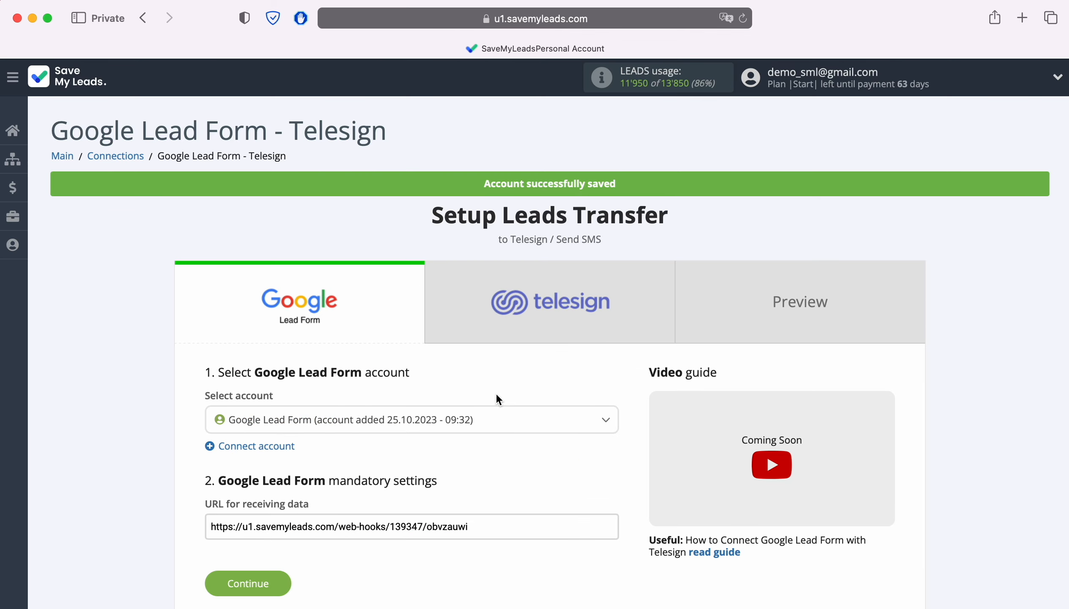
pyautogui.click(483, 423)
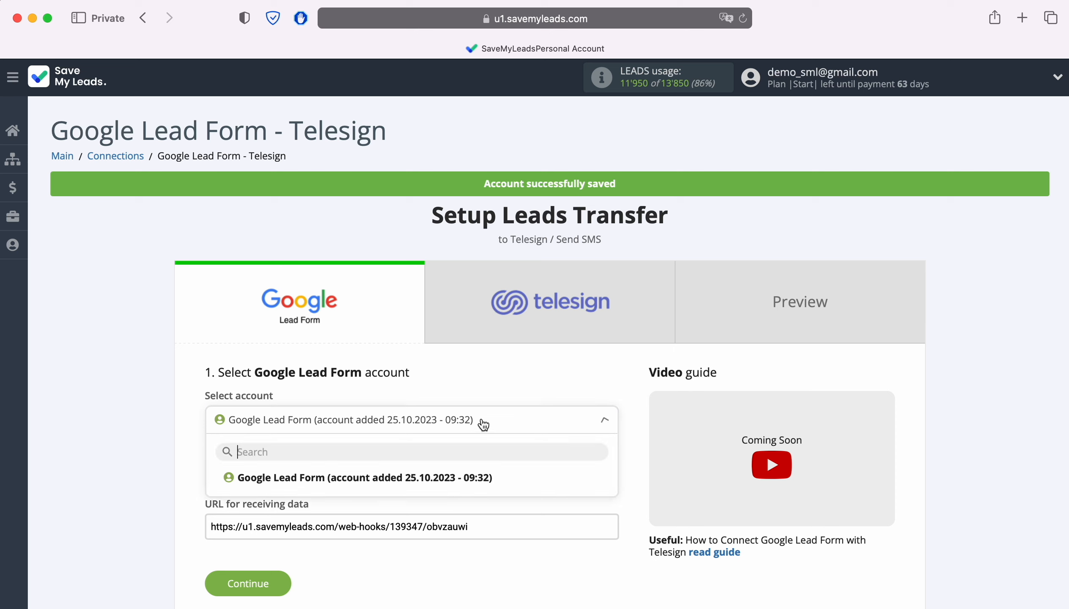
pyautogui.click(486, 477)
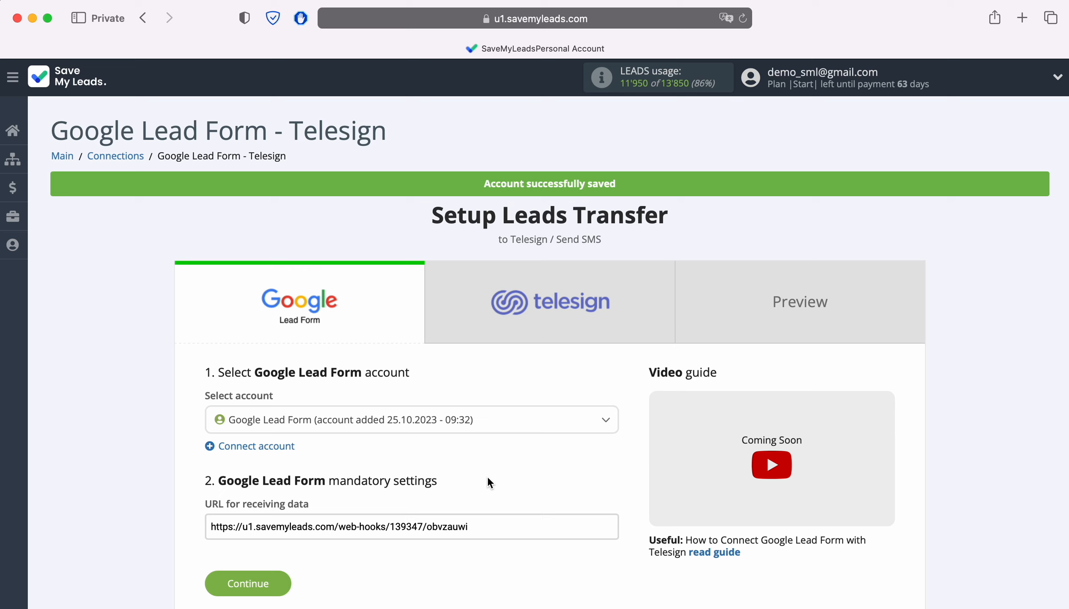
# Step: Copy the full URL for receiving data from the Google Lead Form mandatory settings
pyautogui.moveTo(473, 530); pyautogui.dragTo(187, 519)
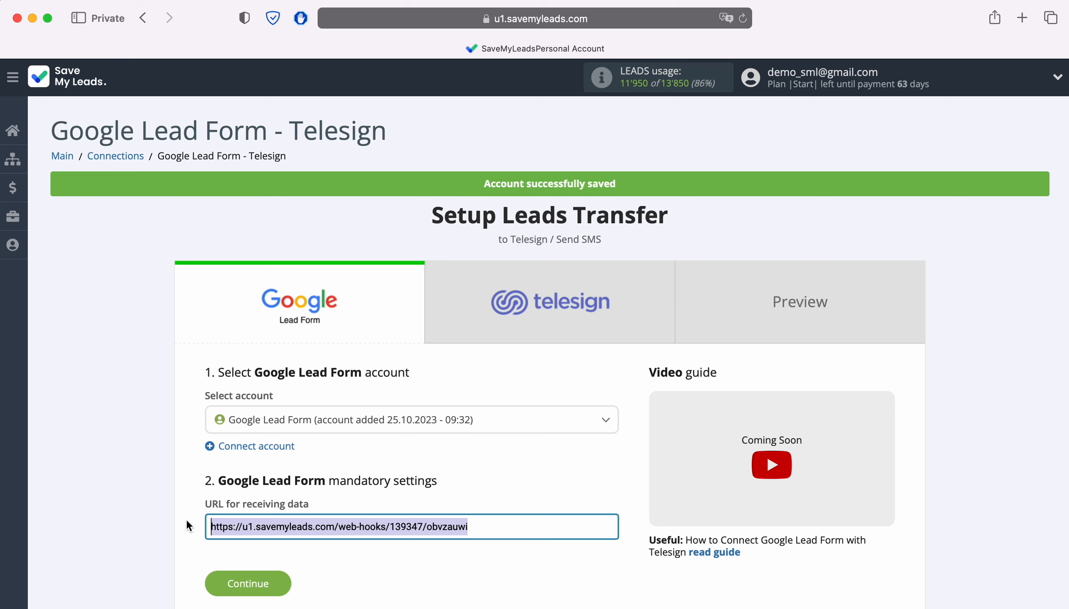
pyautogui.rightClick(277, 525)
pyautogui.click(317, 441)
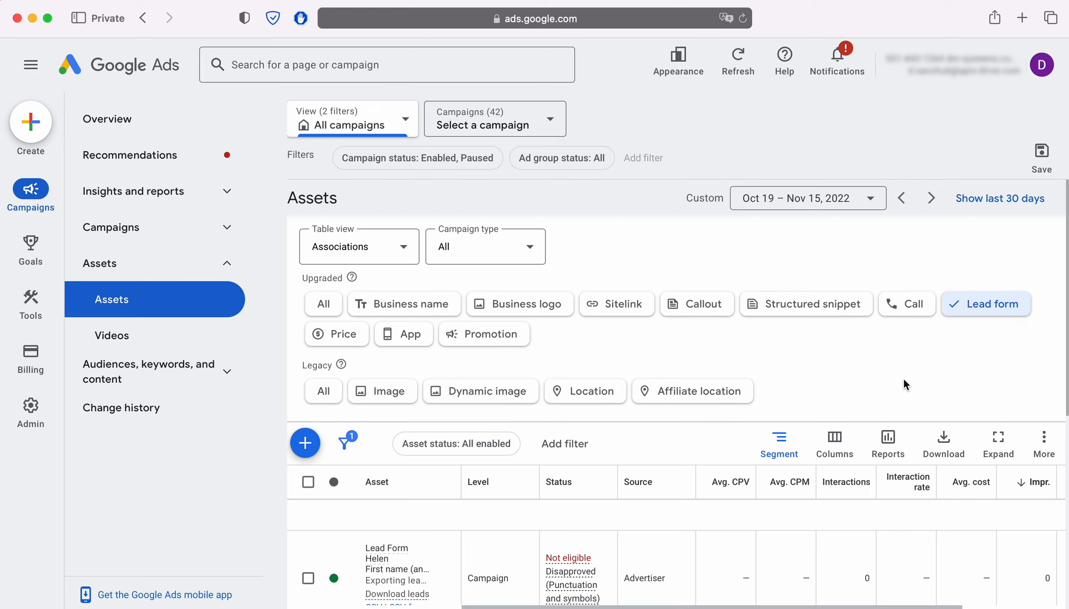
# Step: In the Google Ads lead form assets, open Lead Form John for editing and expand its other data integration options
pyautogui.scroll(-6, 904, 382)
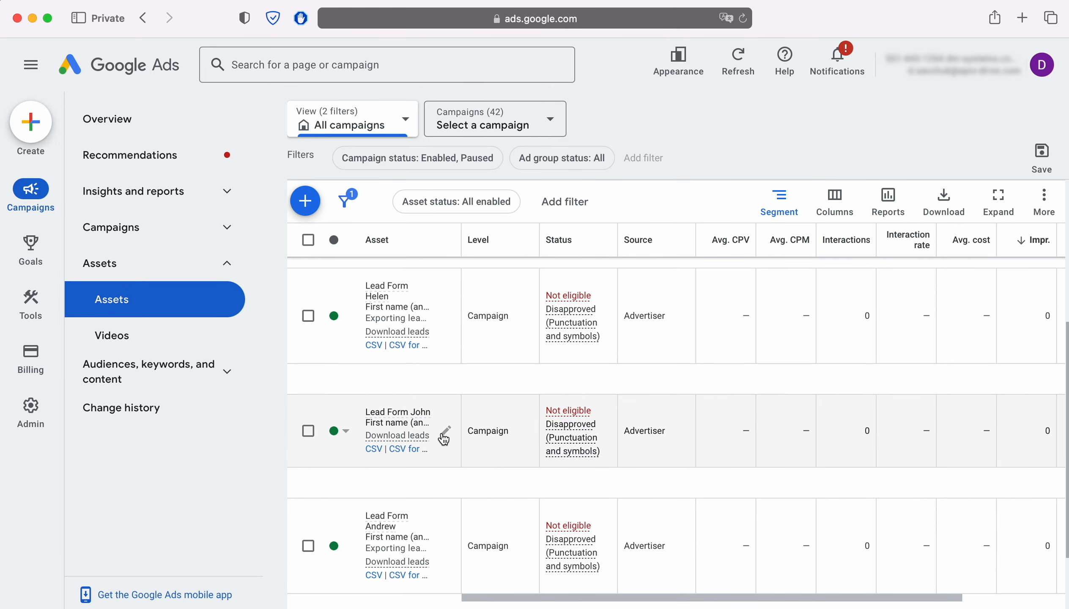
pyautogui.click(443, 433)
pyautogui.scroll(-12, 442, 433)
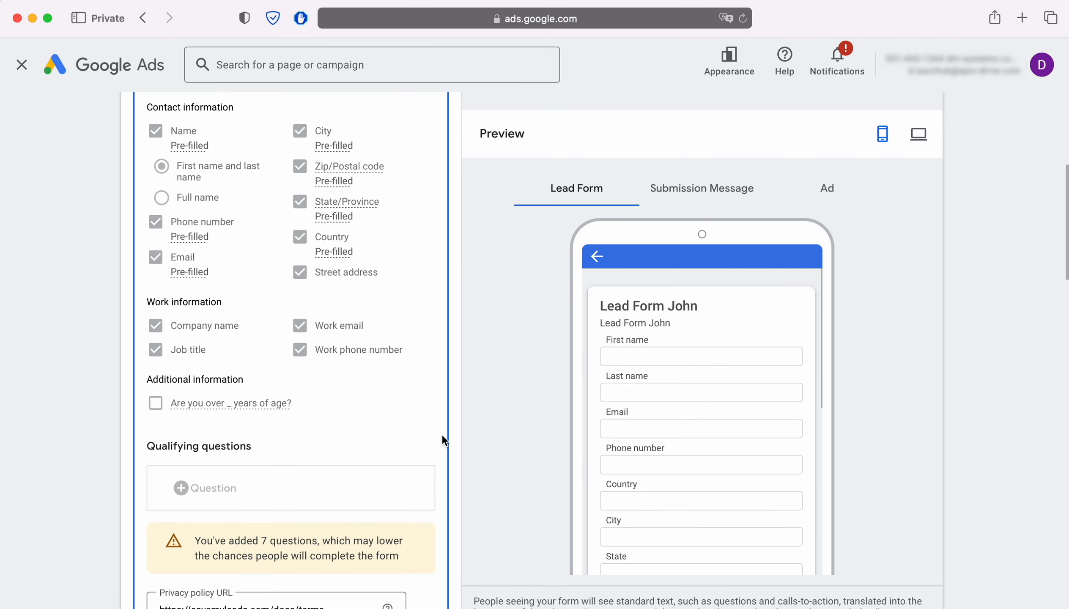
pyautogui.scroll(-14, 442, 434)
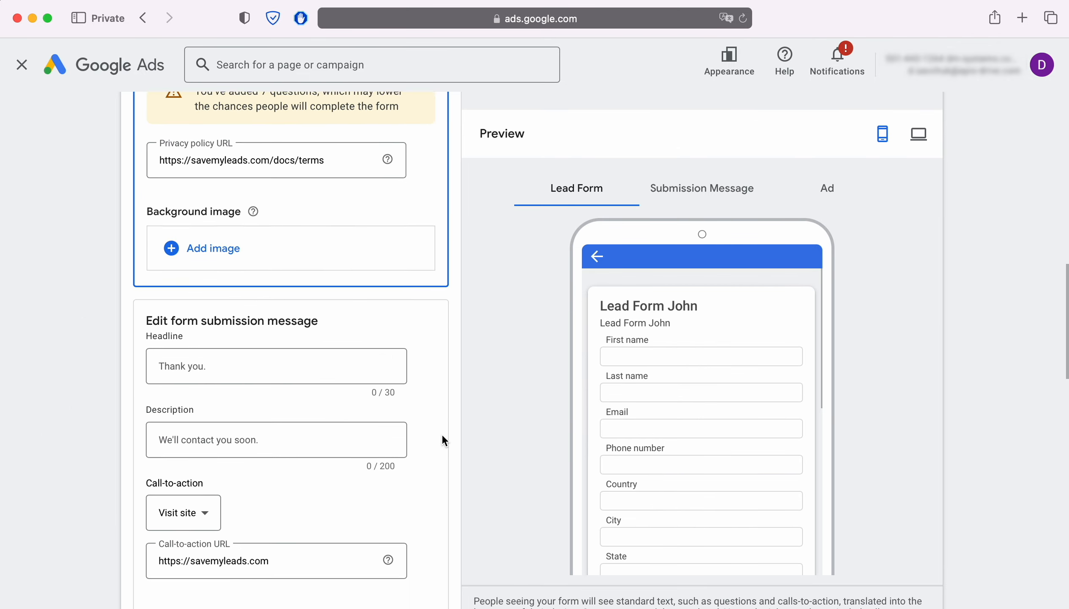
pyautogui.scroll(-17, 443, 437)
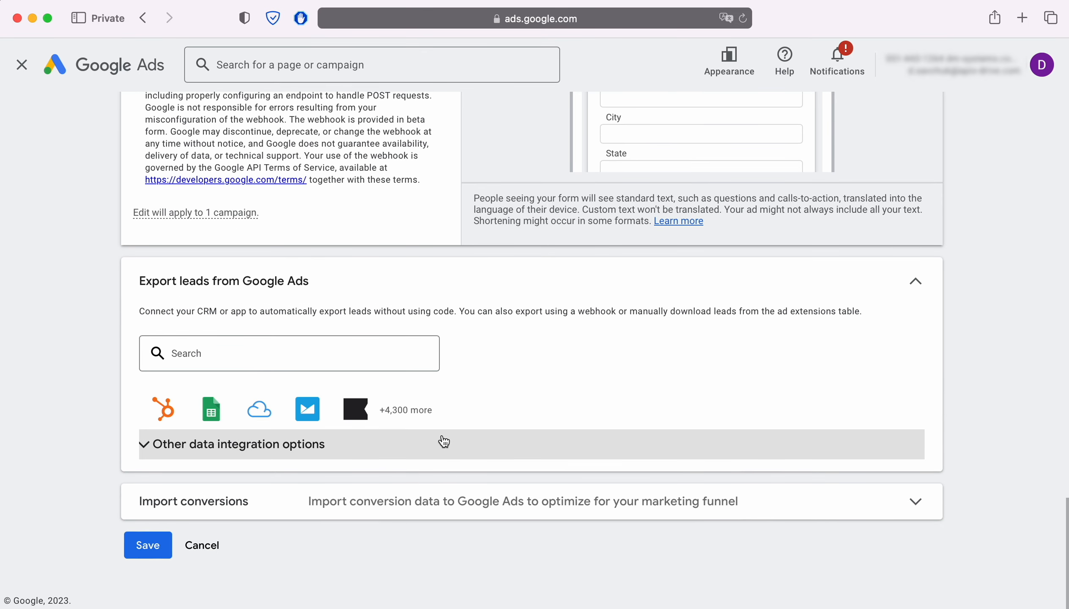
pyautogui.click(249, 443)
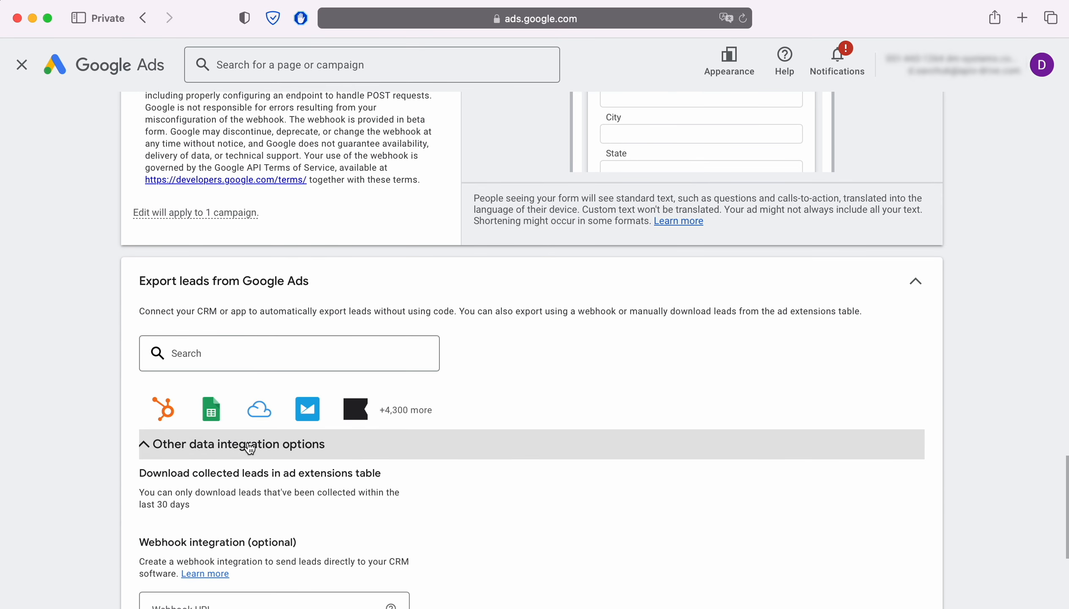
pyautogui.scroll(-2, 251, 445)
pyautogui.scroll(-4, 250, 448)
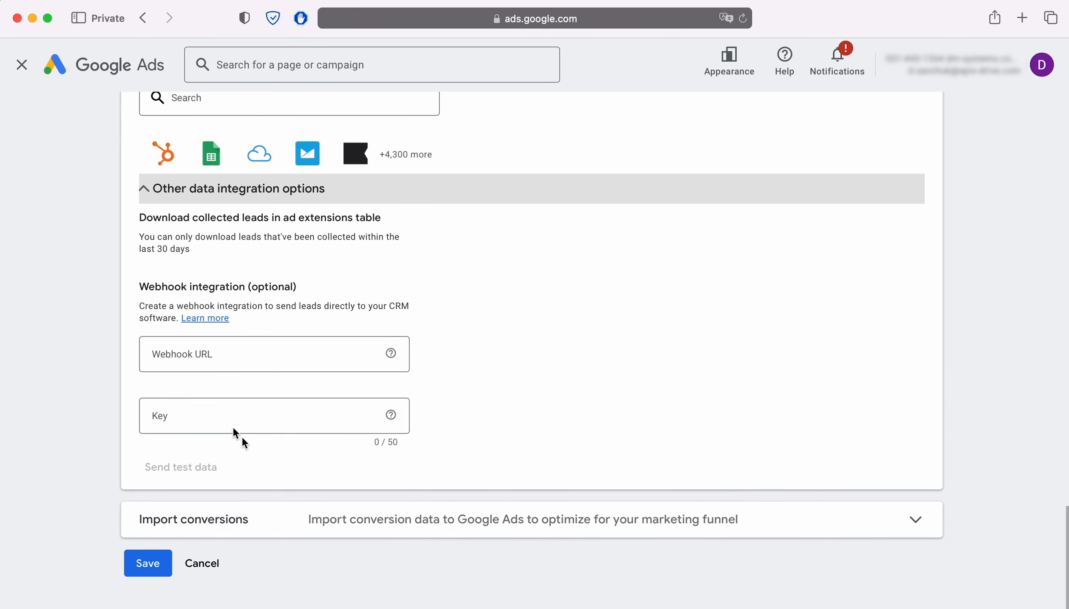
# Step: Paste the copied SaveMyLeads address as the Webhook URL of the lead form's webhook integration
pyautogui.click(153, 355)
pyautogui.rightClick(152, 353)
pyautogui.click(178, 393)
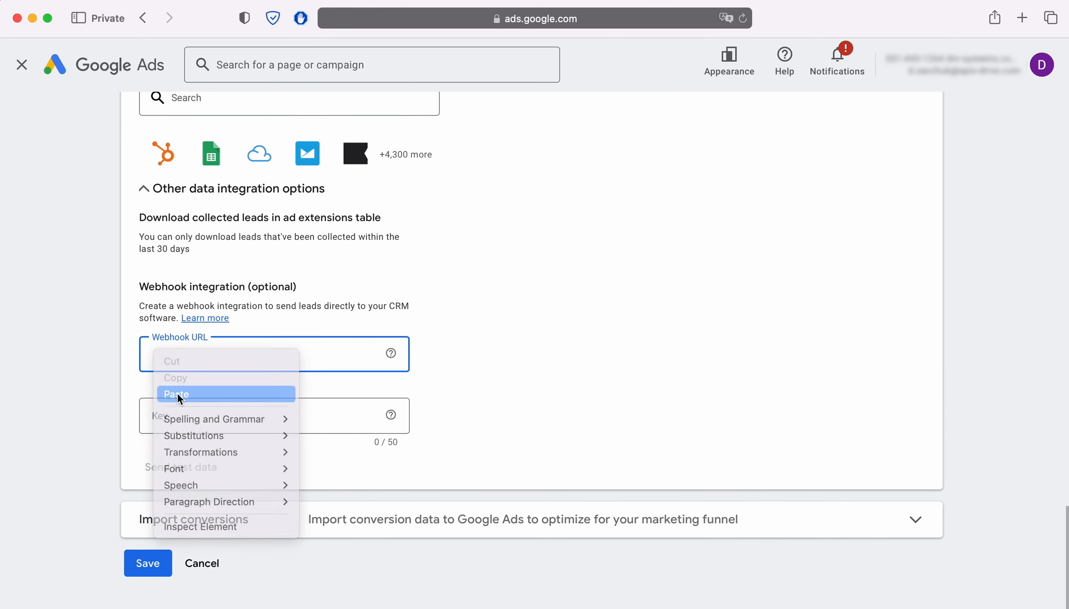
# Step: Copy the part of the webhook URL after the last slash and paste it as the webhook Key
pyautogui.moveTo(344, 355); pyautogui.dragTo(388, 357)
pyautogui.rightClick(360, 356)
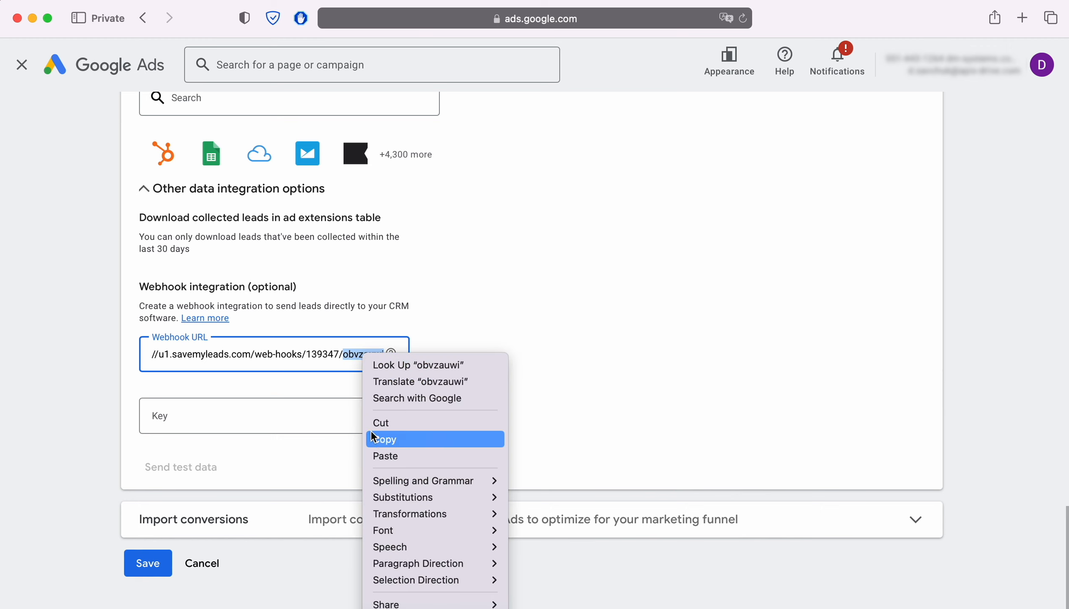
pyautogui.click(381, 438)
pyautogui.rightClick(187, 416)
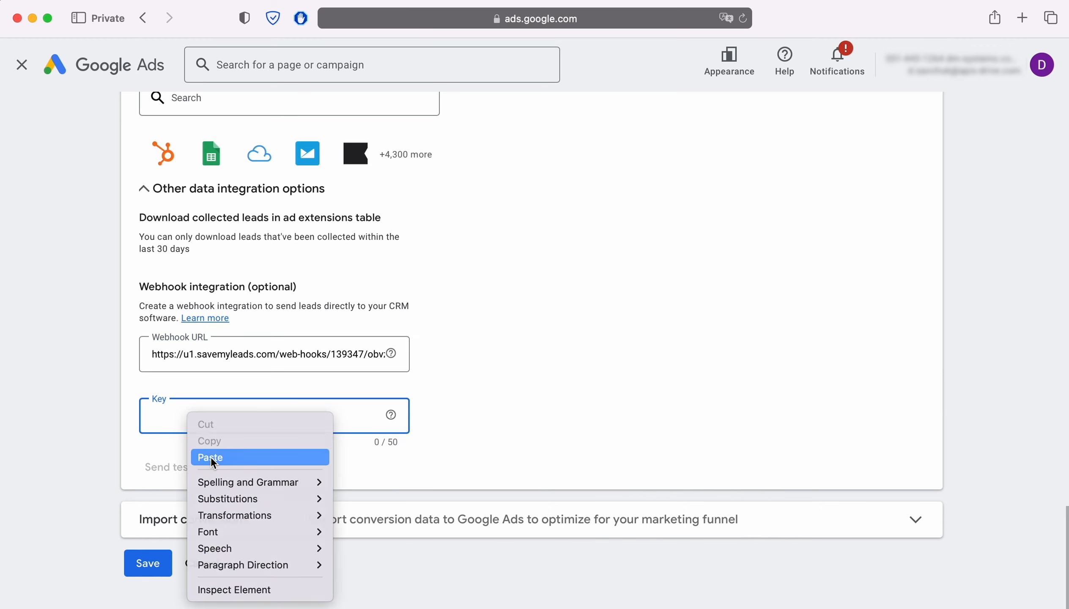
pyautogui.click(211, 454)
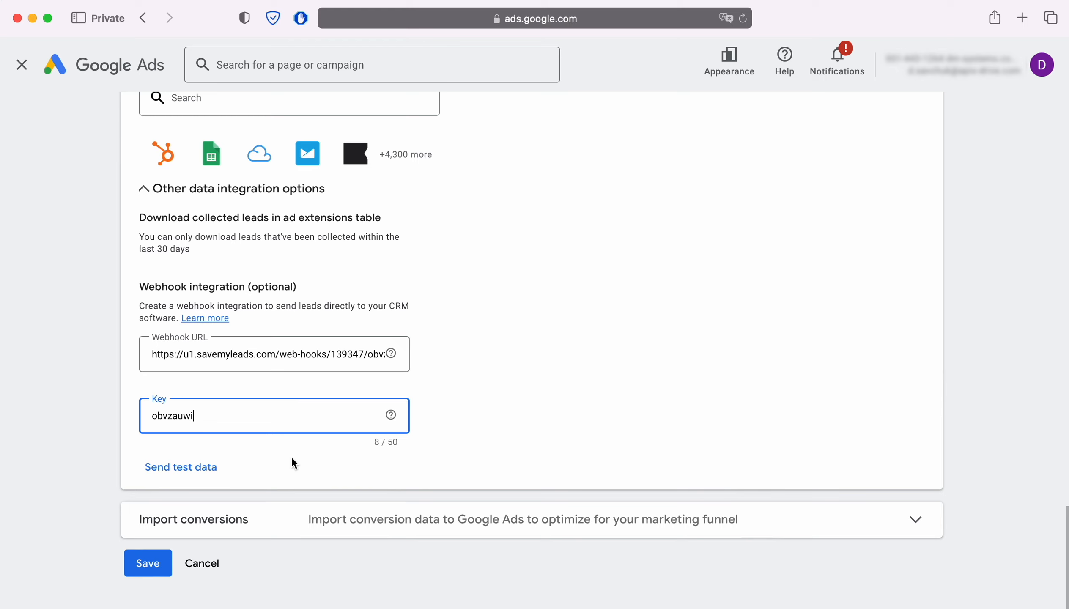
# Step: Send test data through the webhook and save the lead form
pyautogui.click(183, 467)
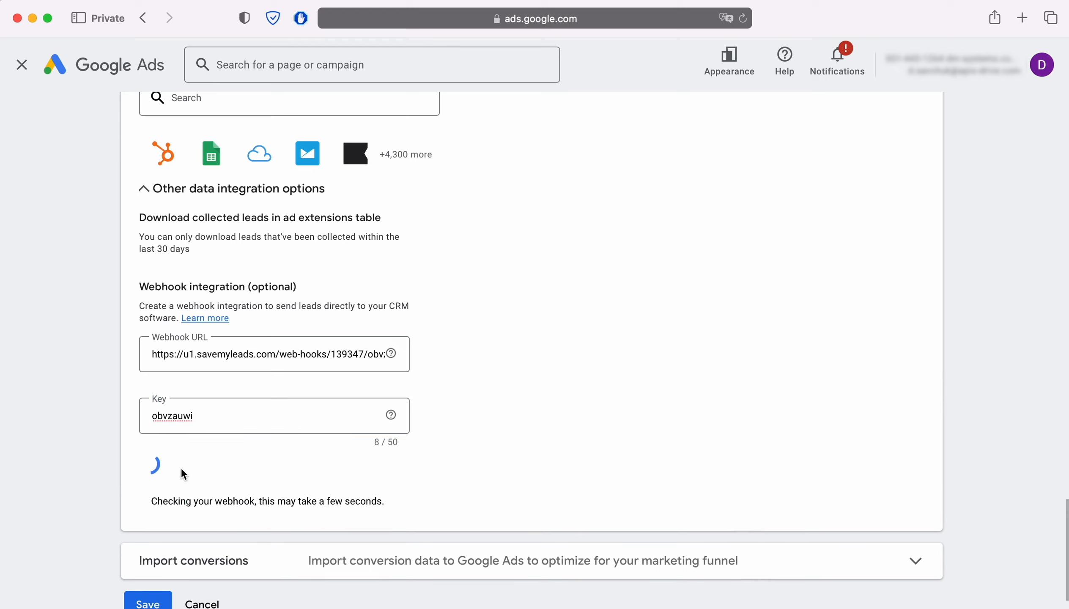
pyautogui.scroll(-3, 182, 470)
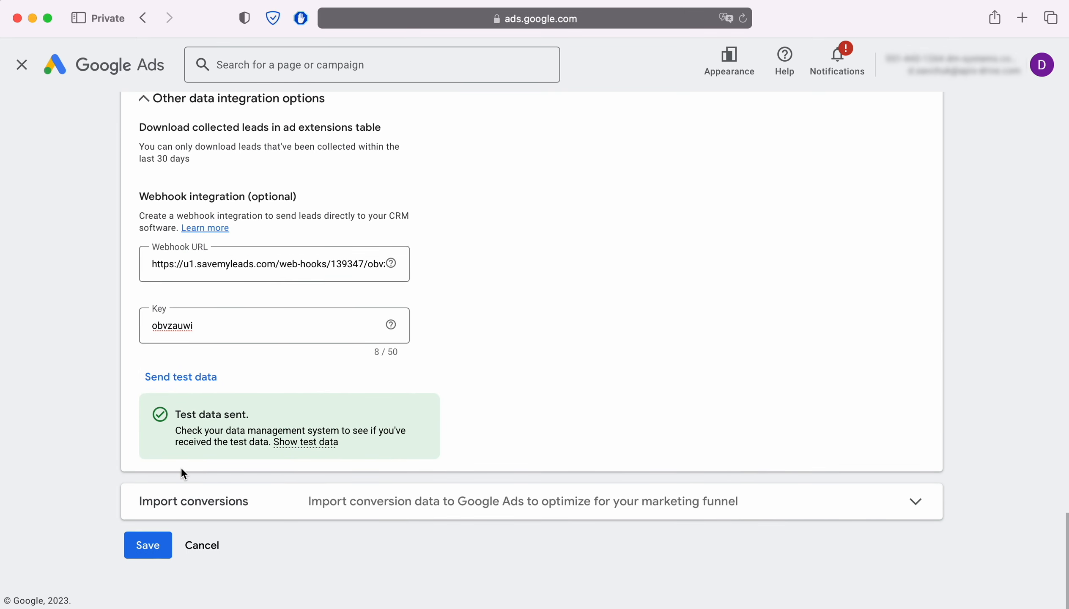
pyautogui.click(148, 546)
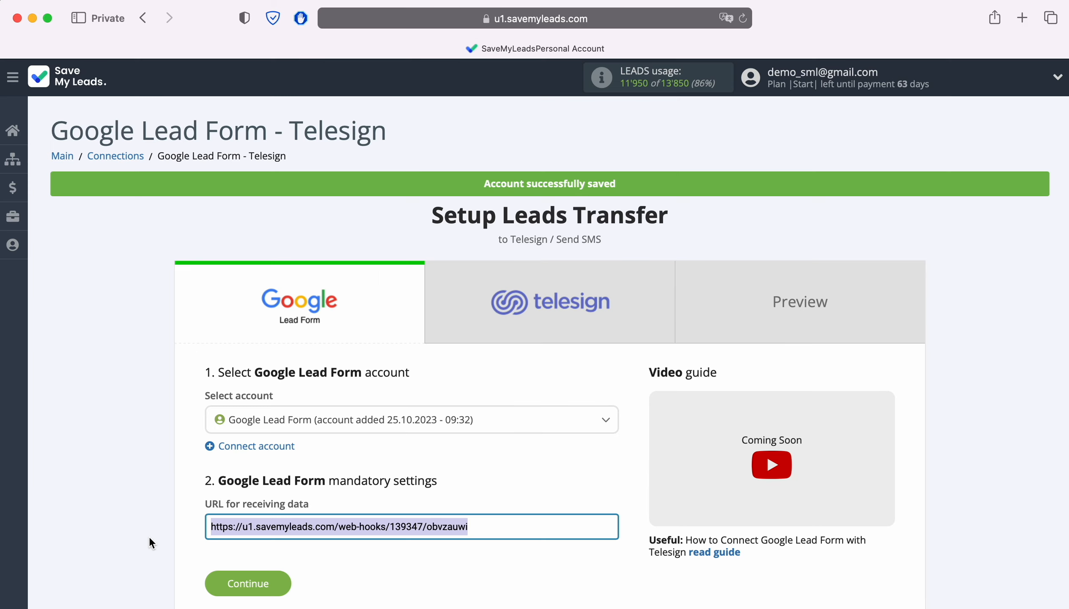
# Step: Back in SaveMyLeads, continue to the Telesign account connection and fill in the Customer ID copied from the Telesign portal
pyautogui.click(277, 581)
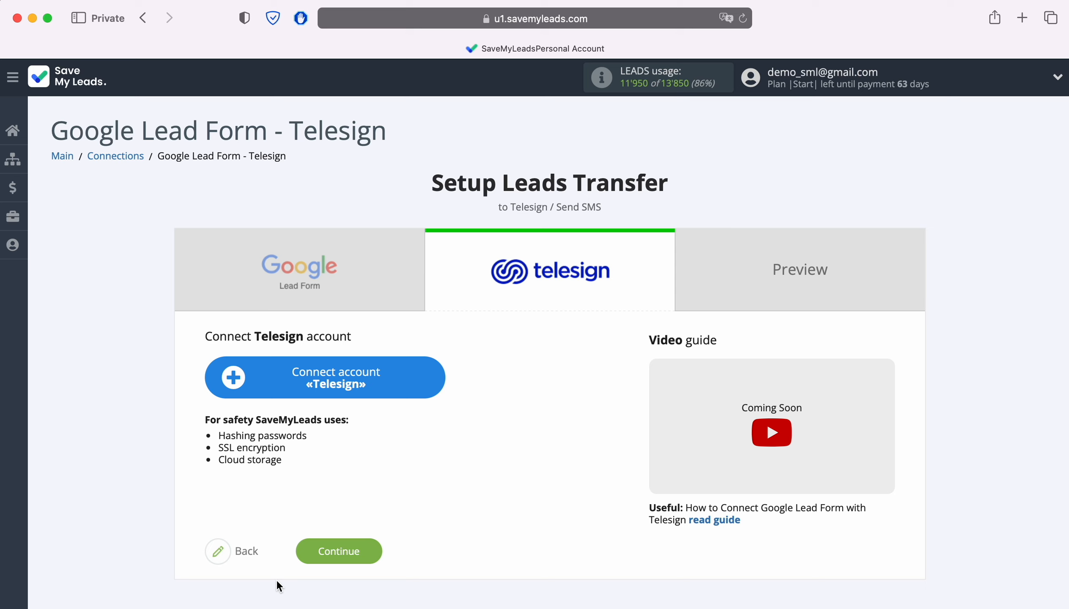
pyautogui.click(436, 387)
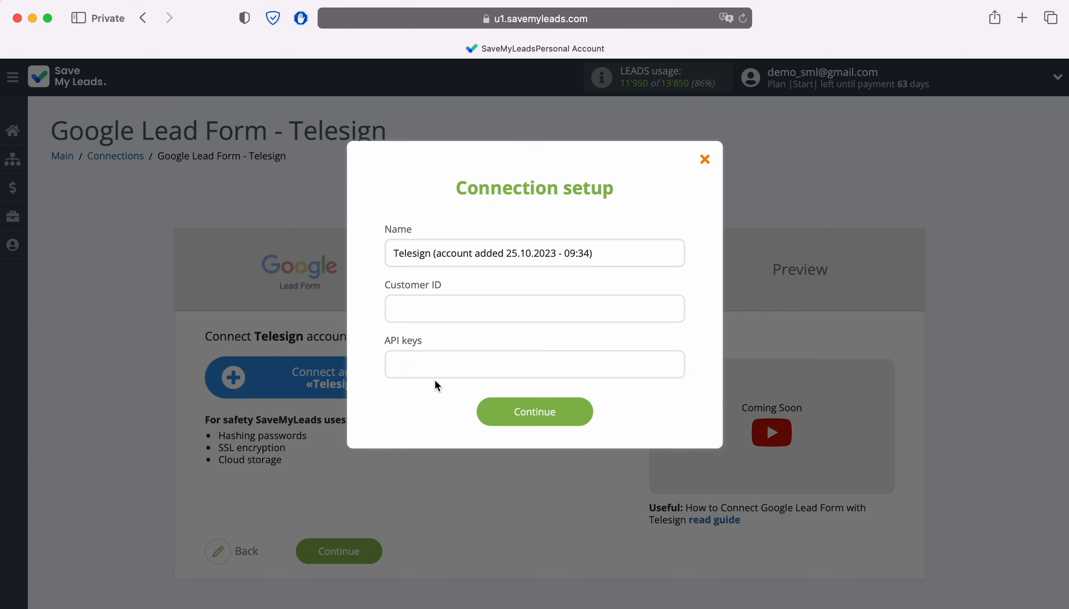
pyautogui.press('super+grave')
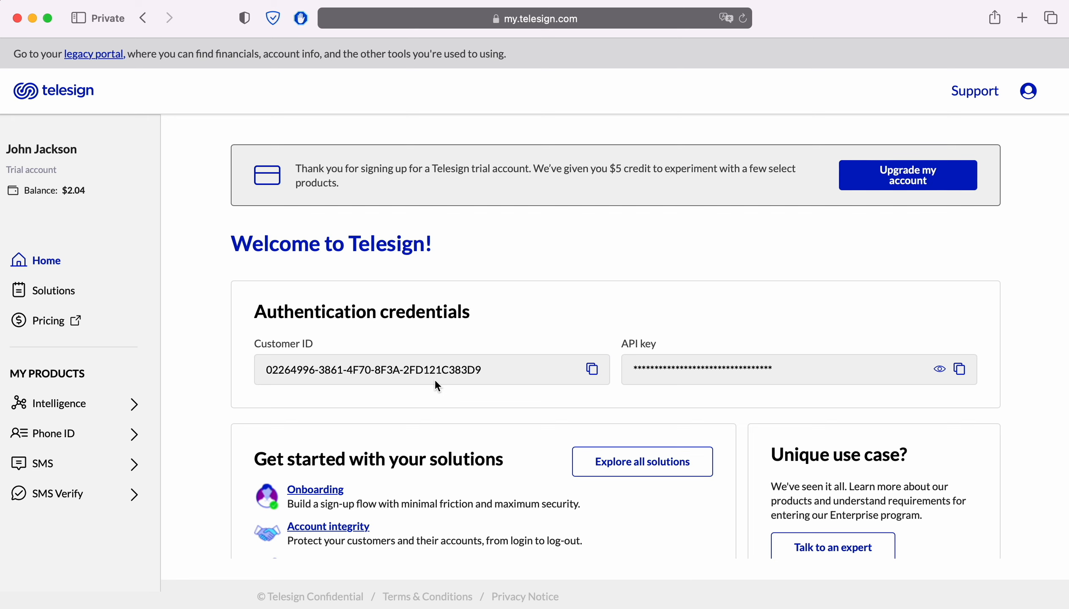
pyautogui.click(593, 370)
pyautogui.press('super+grave')
pyautogui.rightClick(460, 314)
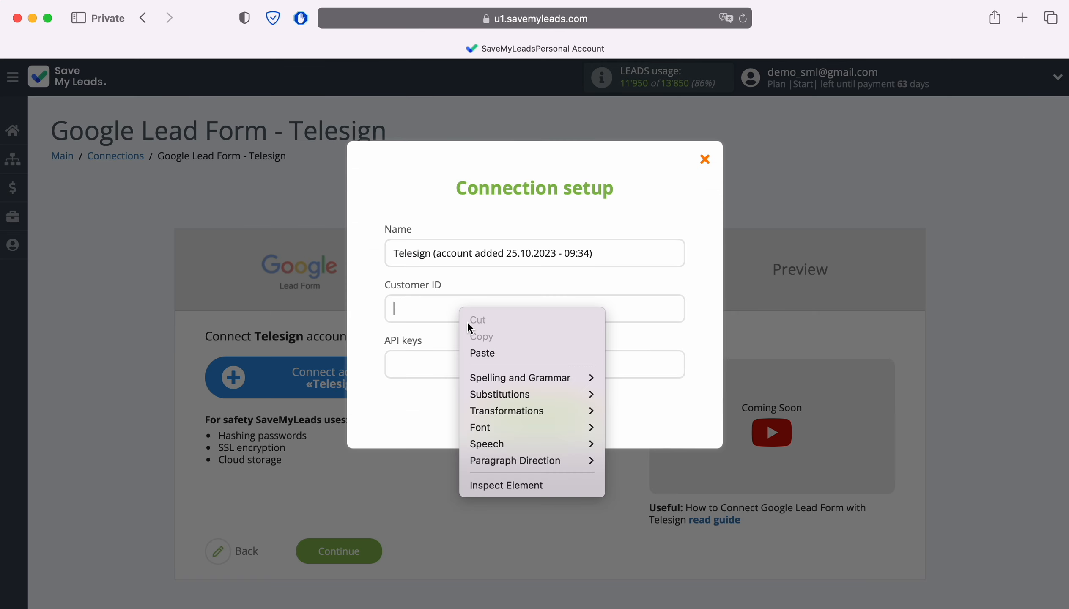
pyautogui.click(494, 354)
# Step: Copy the API key from the Telesign portal, paste it as the API keys in SaveMyLeads, and continue to save the account
pyautogui.press('super+grave')
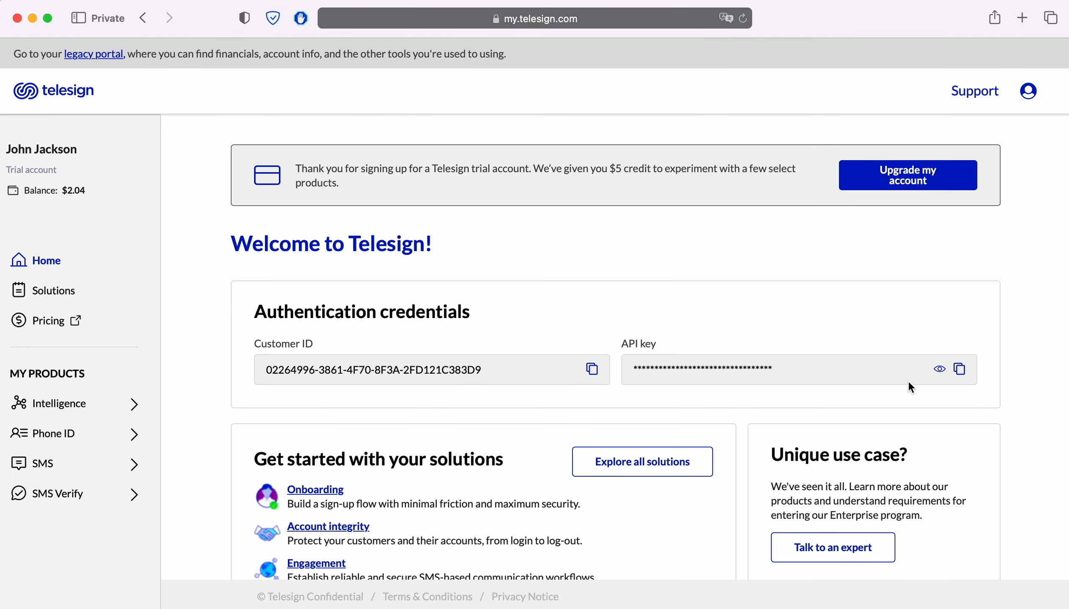
pyautogui.click(939, 369)
pyautogui.click(961, 376)
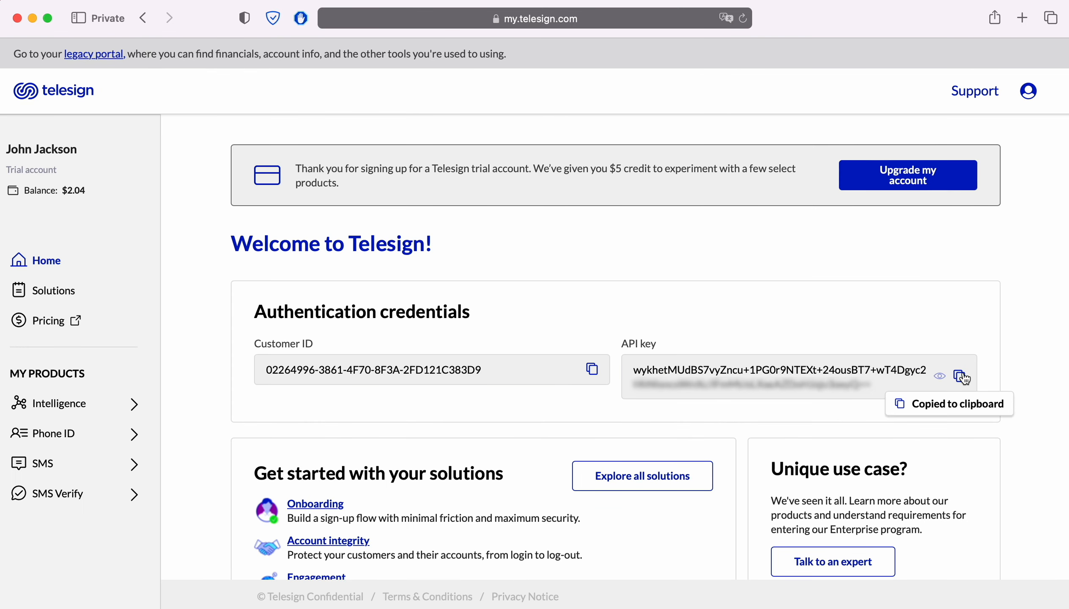
pyautogui.press('super+grave')
pyautogui.rightClick(520, 369)
pyautogui.click(543, 410)
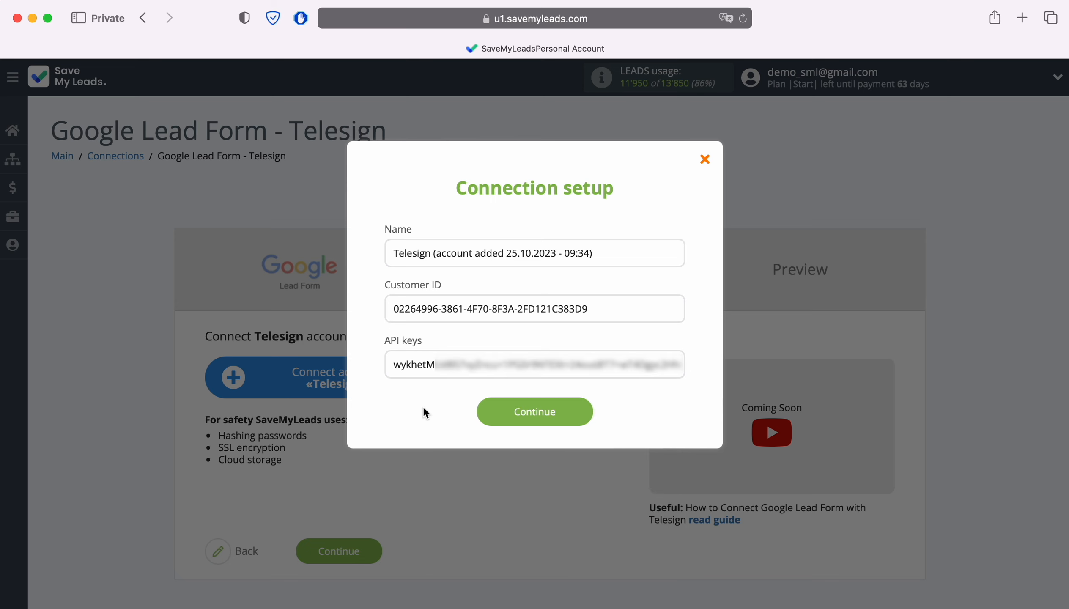
pyautogui.click(587, 415)
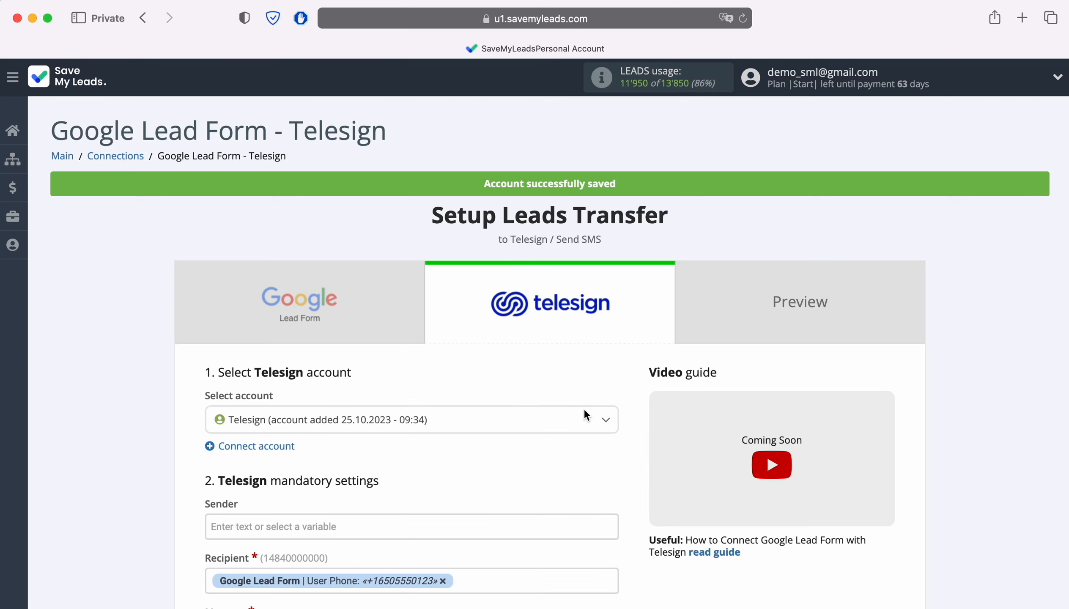
# Step: Select the newly connected Telesign account and set the Sender to "SaveMyLeads"
pyautogui.click(486, 428)
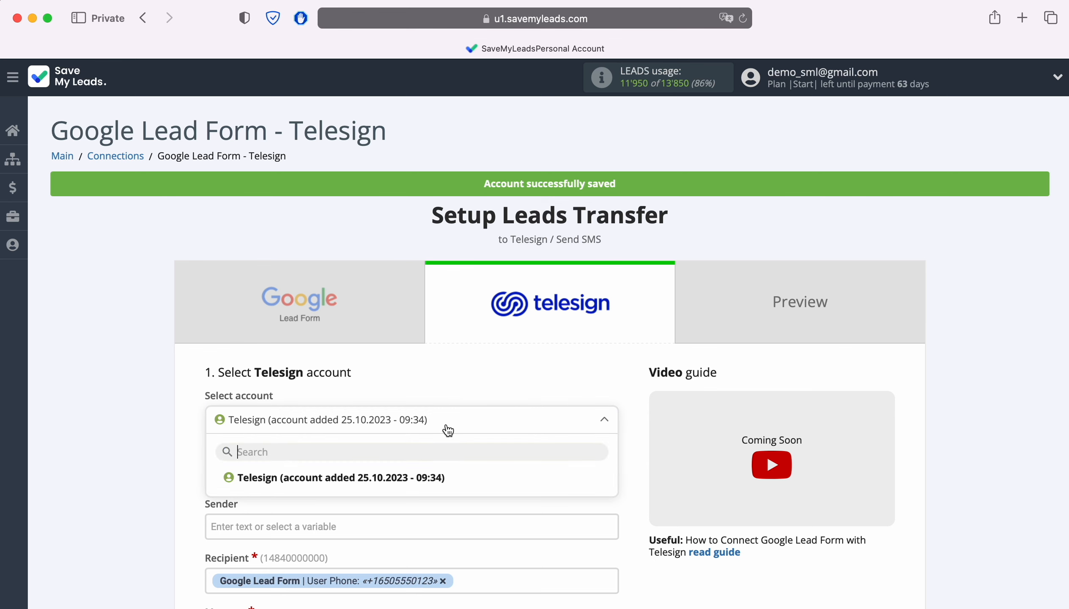
pyautogui.click(441, 478)
pyautogui.scroll(-5, 441, 479)
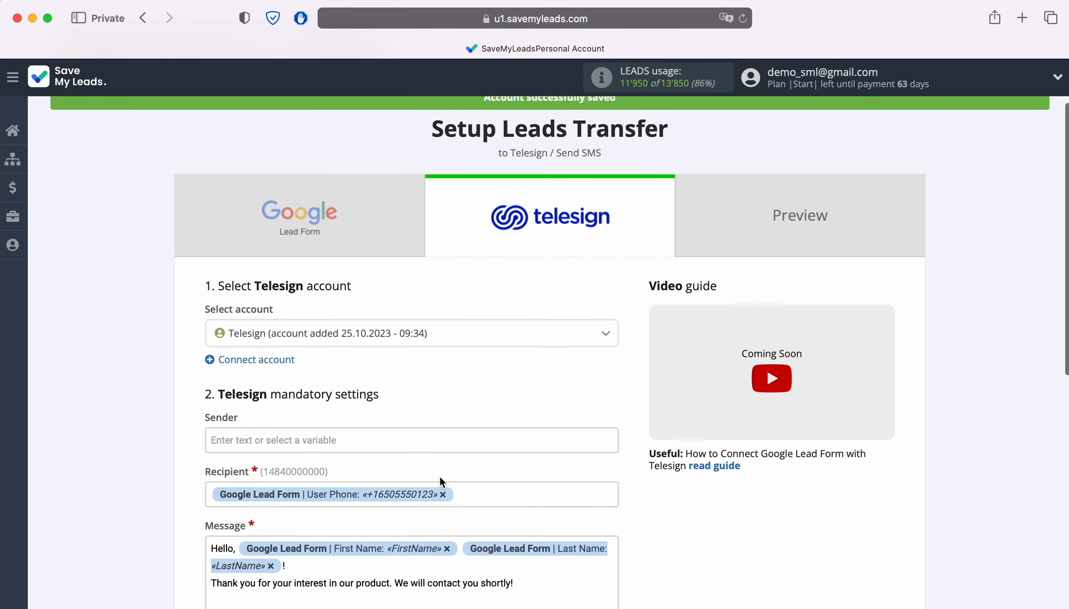
pyautogui.scroll(-2, 441, 478)
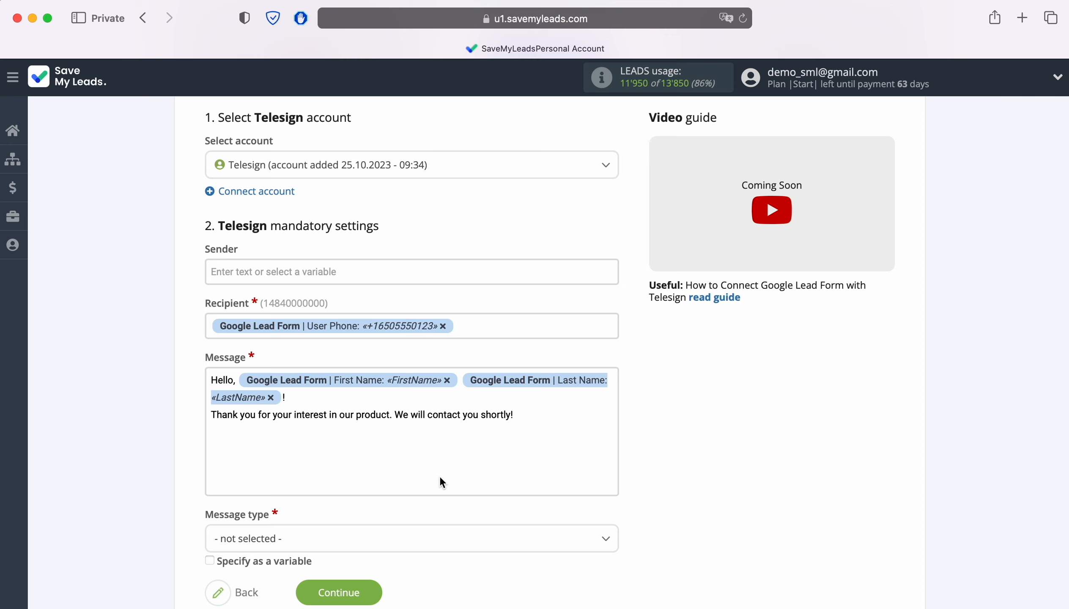
pyautogui.click(286, 274)
pyautogui.write('SaveMyLeads')
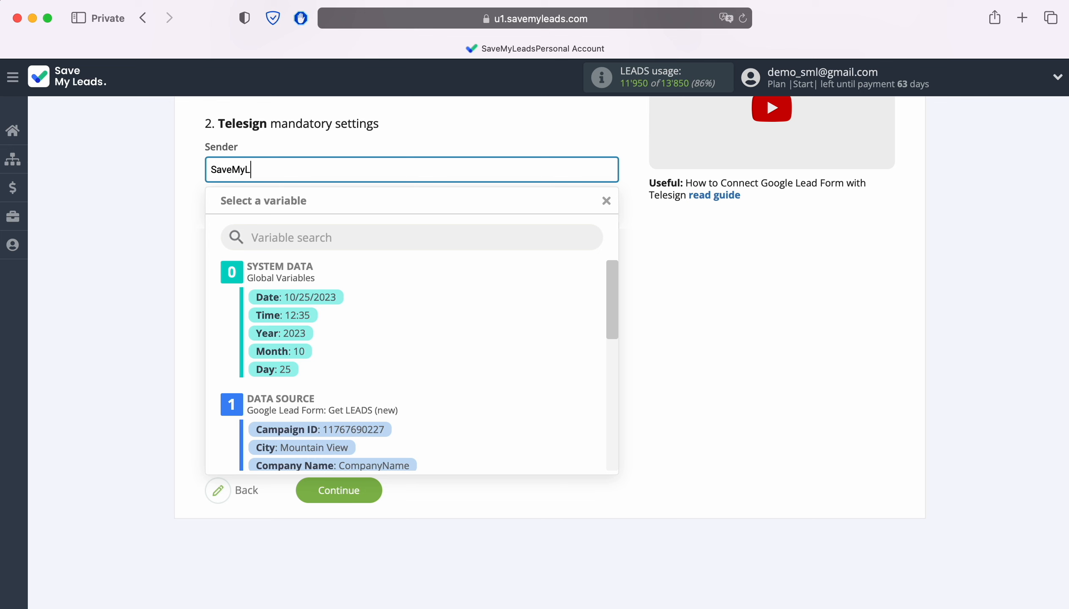
pyautogui.click(56, 283)
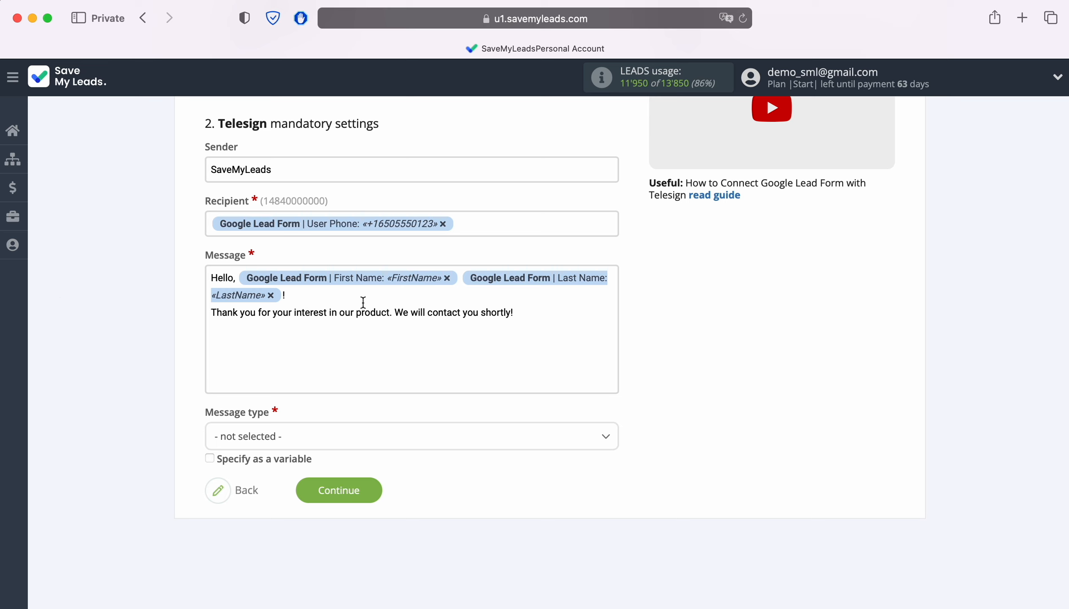
# Step: Check the variables offered for the Recipient and set the Message type to MKT, continuing to the preview
pyautogui.click(506, 226)
pyautogui.scroll(-6, 493, 364)
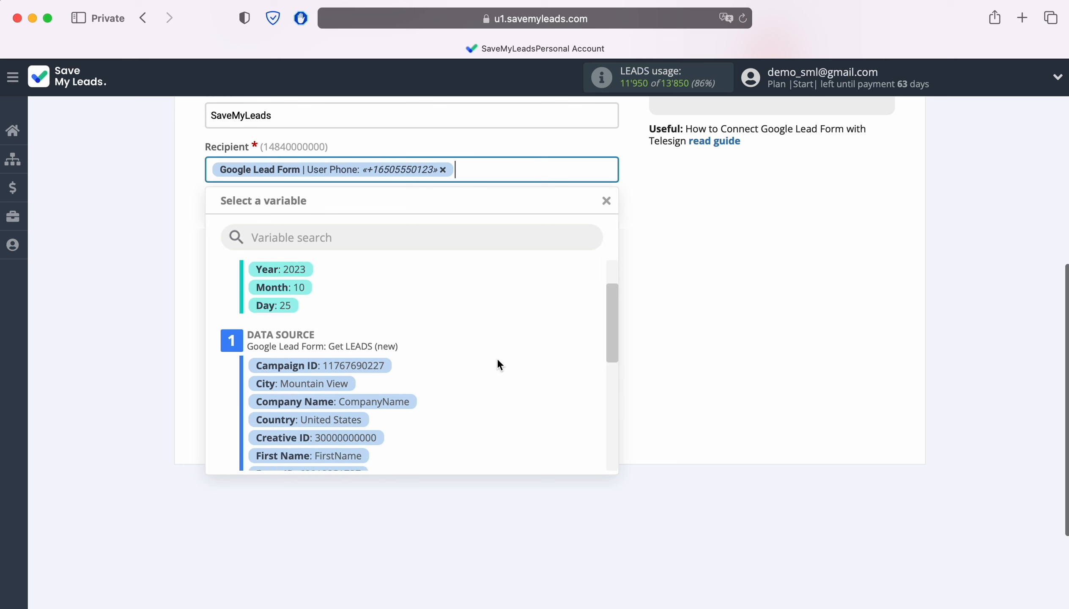
pyautogui.scroll(-5, 528, 345)
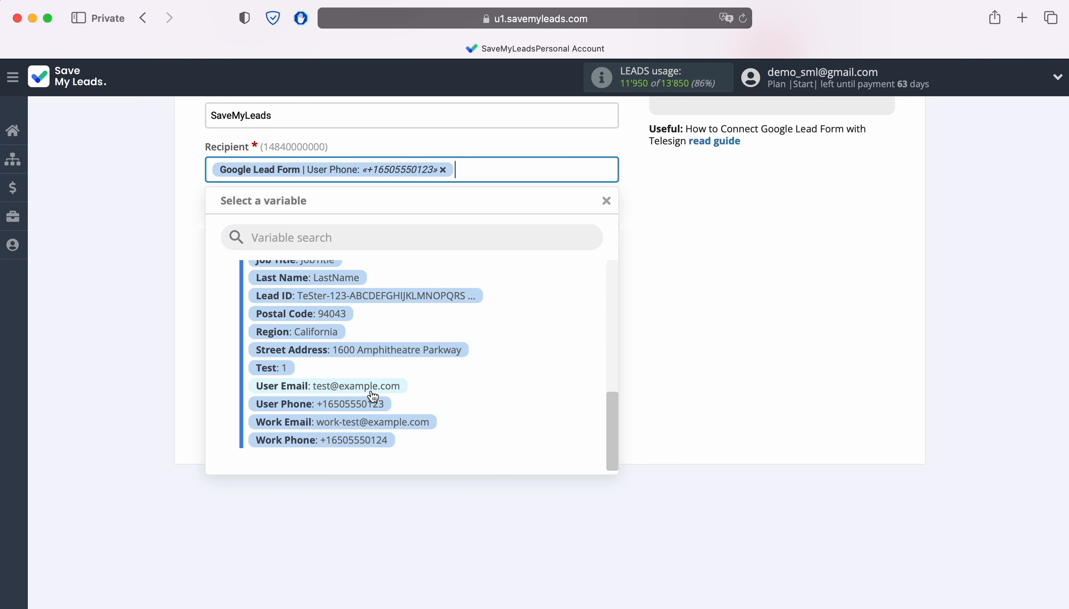
pyautogui.click(701, 384)
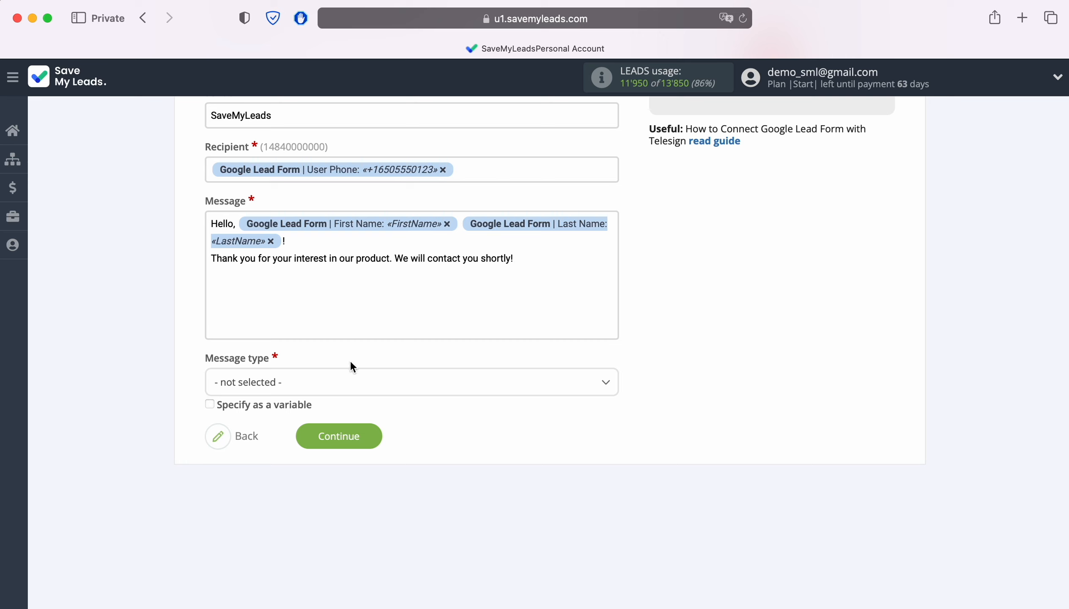
pyautogui.click(310, 382)
pyautogui.click(279, 495)
pyautogui.click(375, 438)
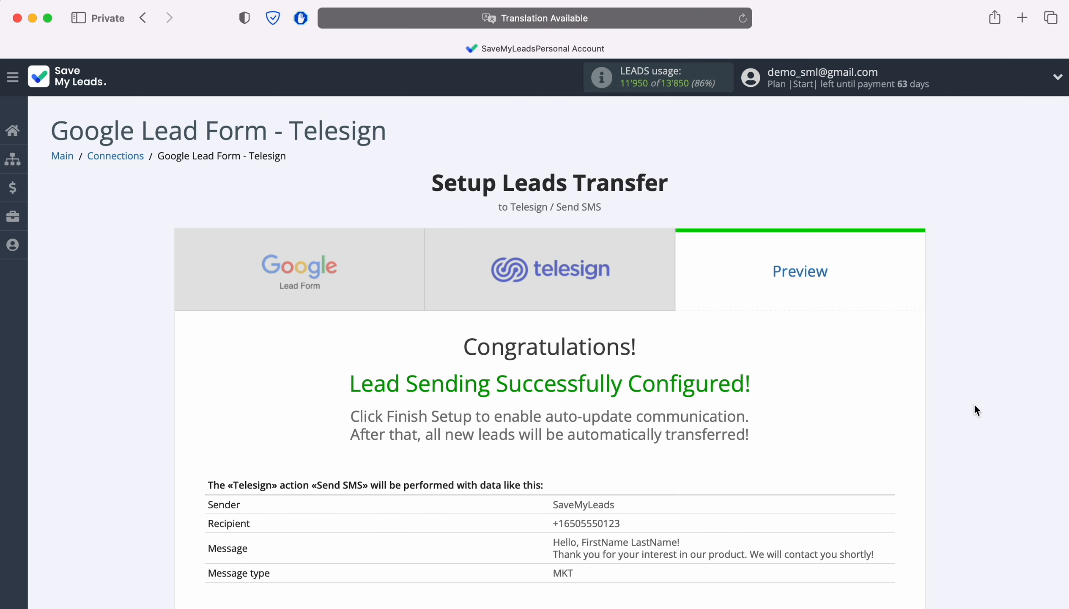
# Step: Send test data to Telesign and switch to the SMS section of the Telesign portal to check the message
pyautogui.scroll(-3, 976, 404)
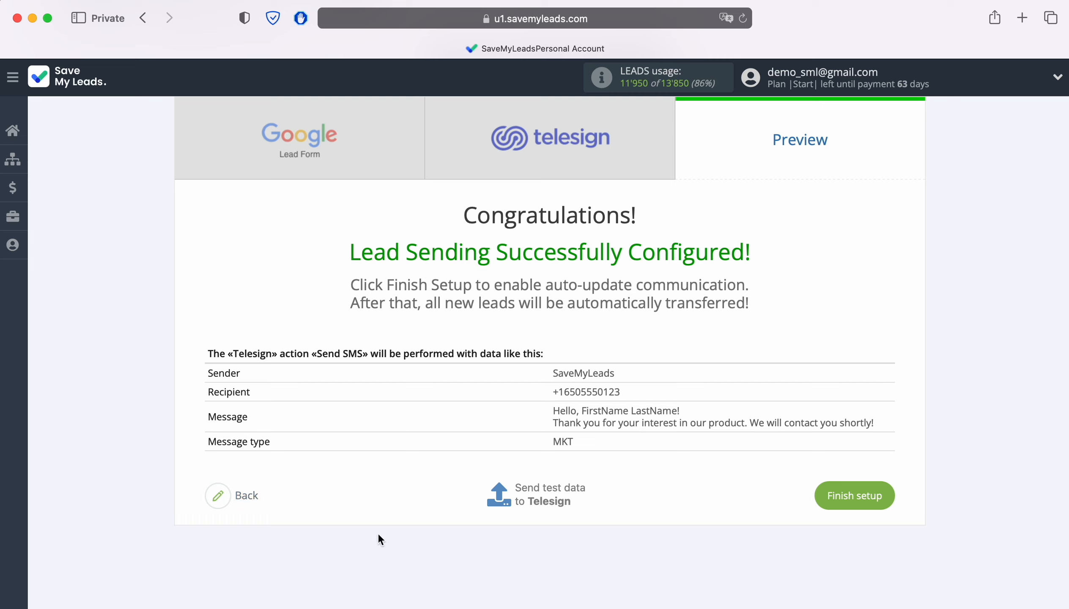
pyautogui.click(551, 494)
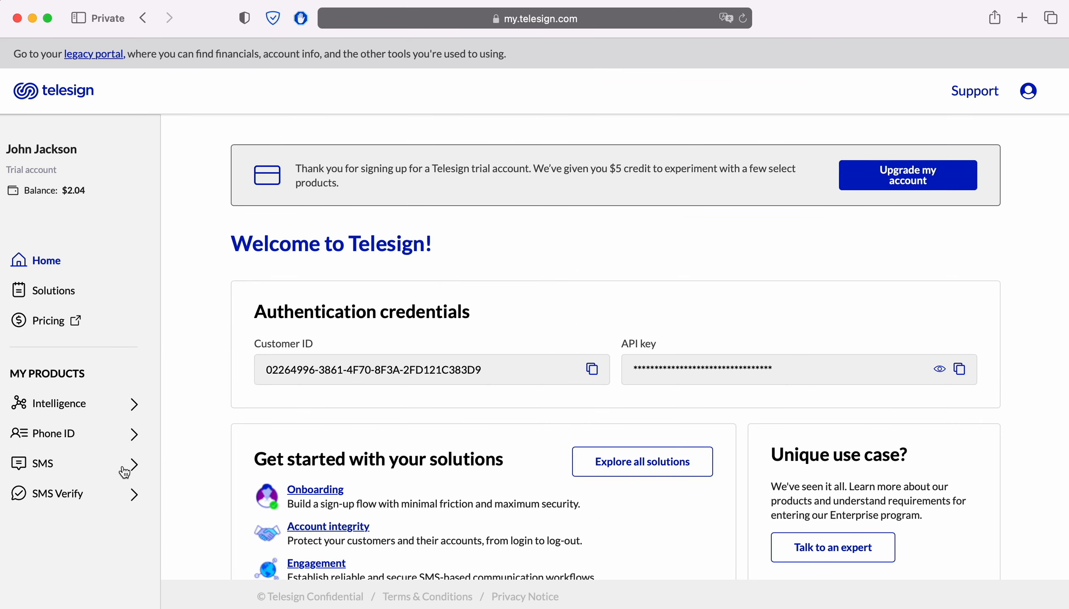
pyautogui.click(124, 470)
pyautogui.click(85, 525)
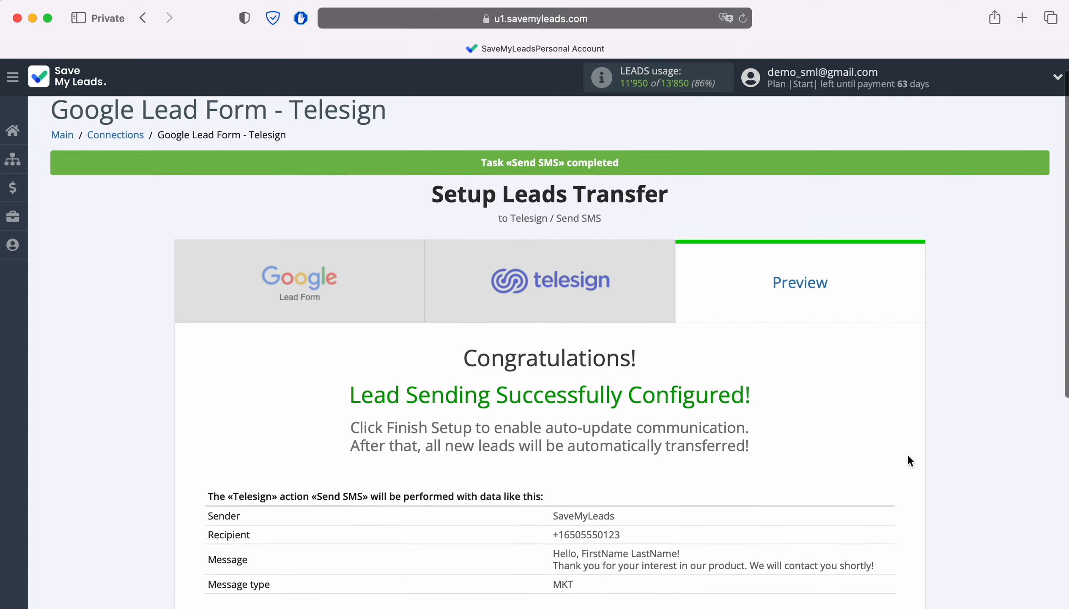
# Step: Back in SaveMyLeads, finish the setup and open the settings of the Google Lead Form - Telesign connection
pyautogui.scroll(-5, 908, 454)
pyautogui.scroll(-1, 909, 454)
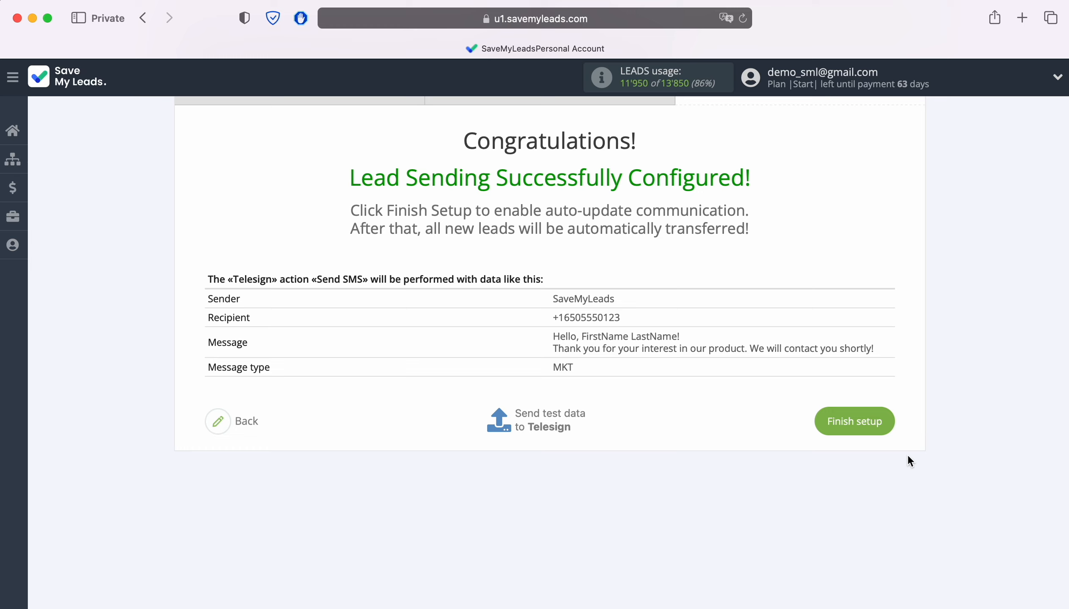
pyautogui.click(887, 423)
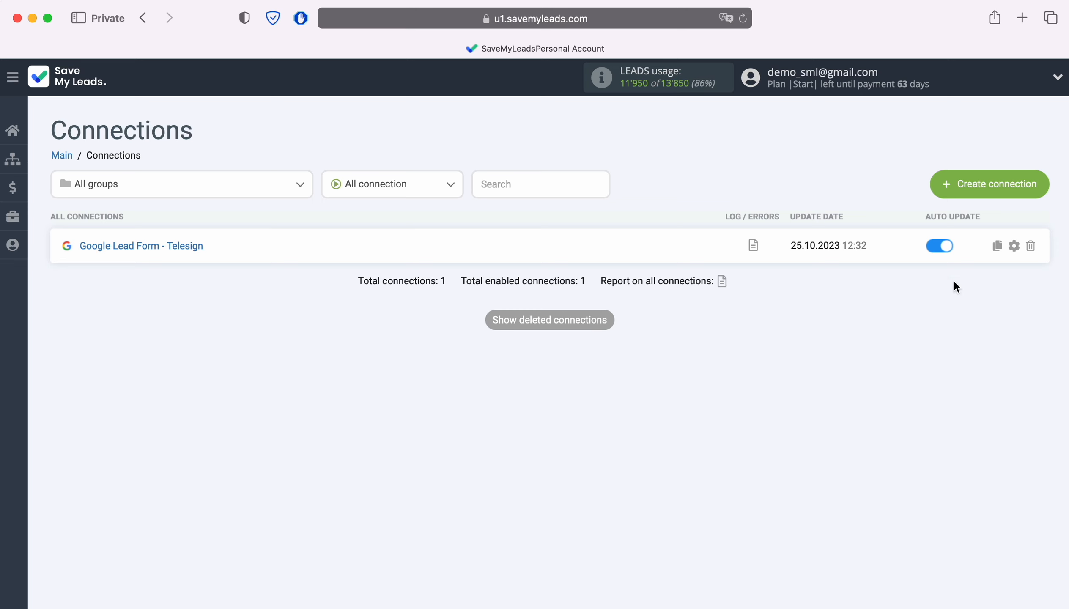
pyautogui.click(1014, 246)
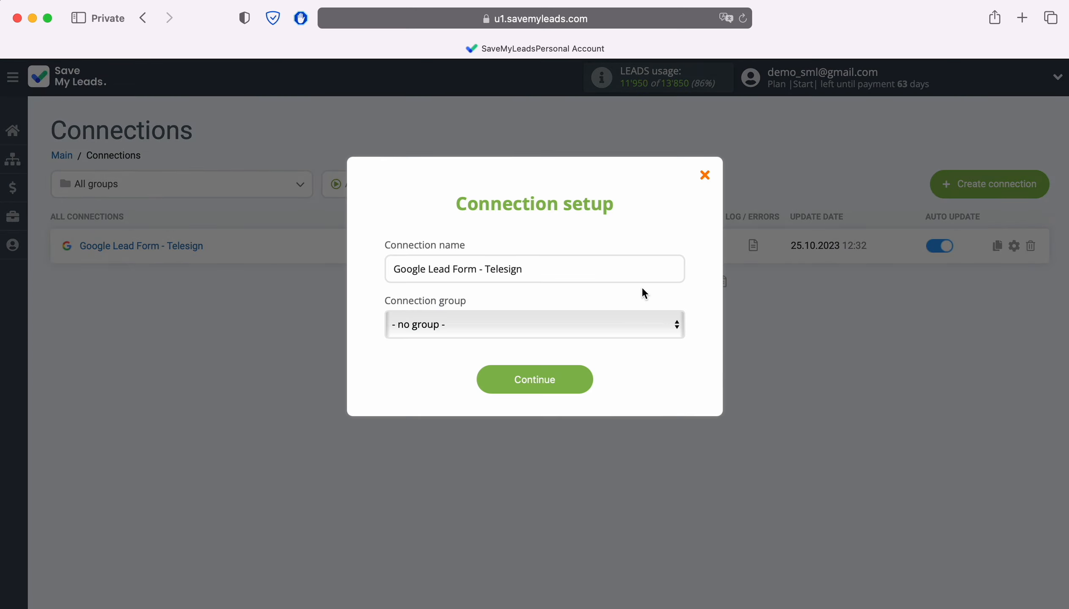